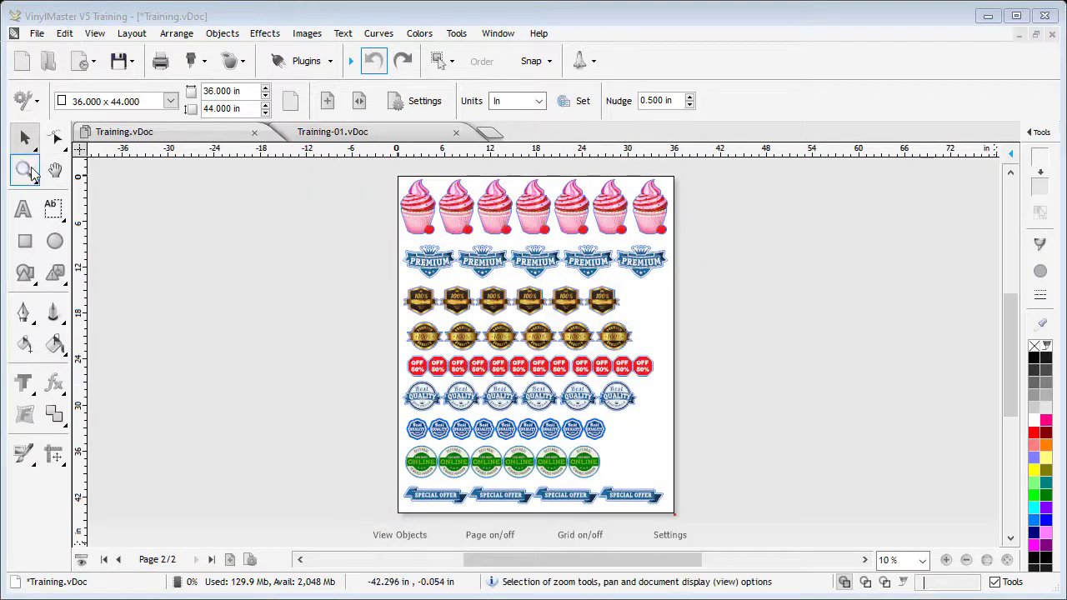
Step: Zoom in and move the last shield, round gold and OFF 50% badges up into the gap
click(30, 172)
drag(510, 217, 713, 389)
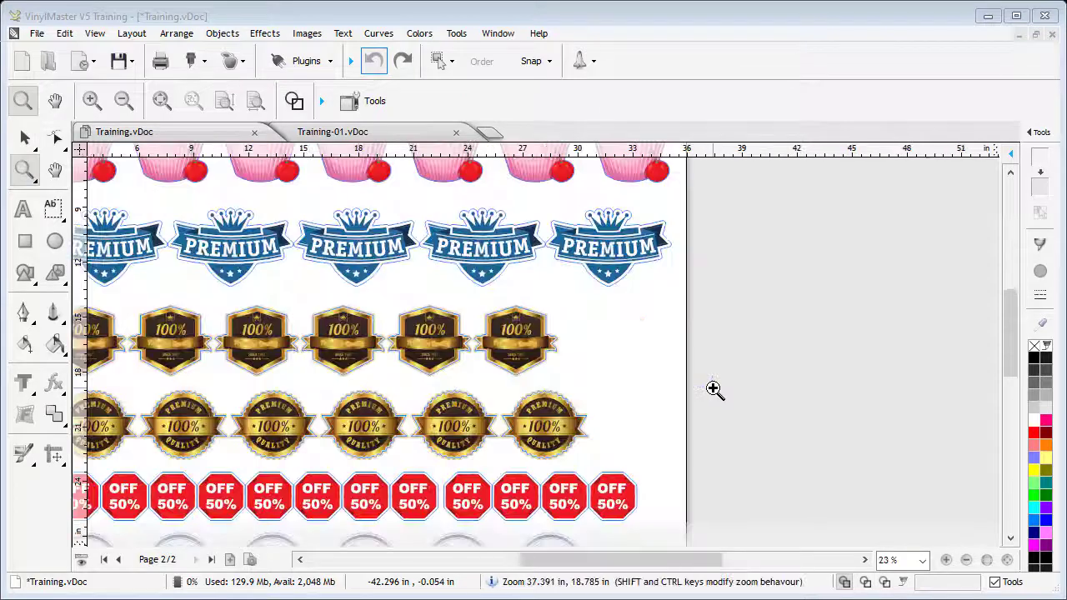
click(25, 138)
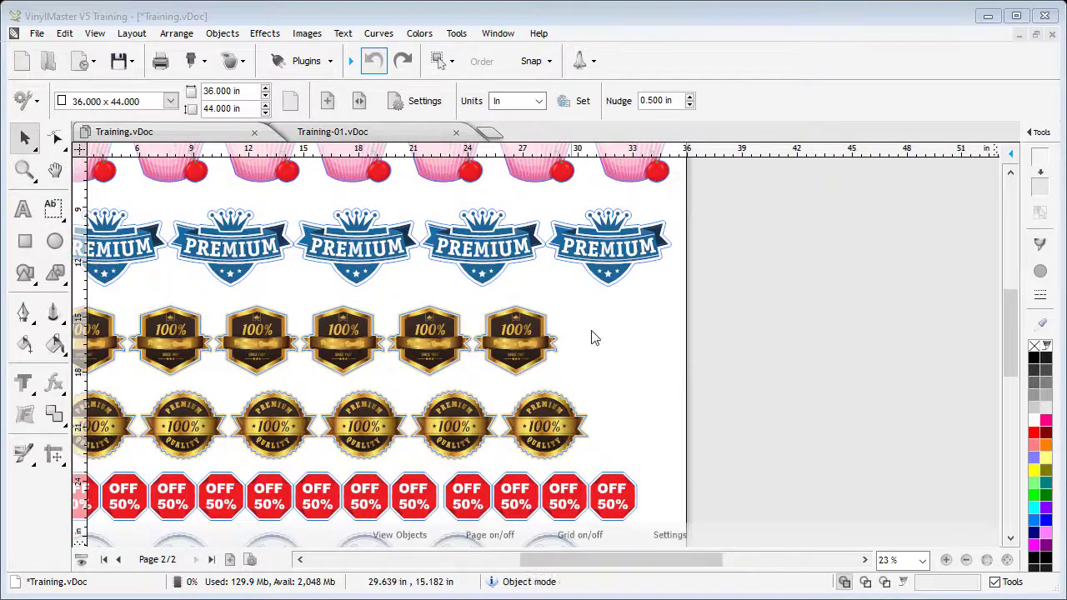
drag(517, 336, 534, 298)
drag(561, 413, 634, 316)
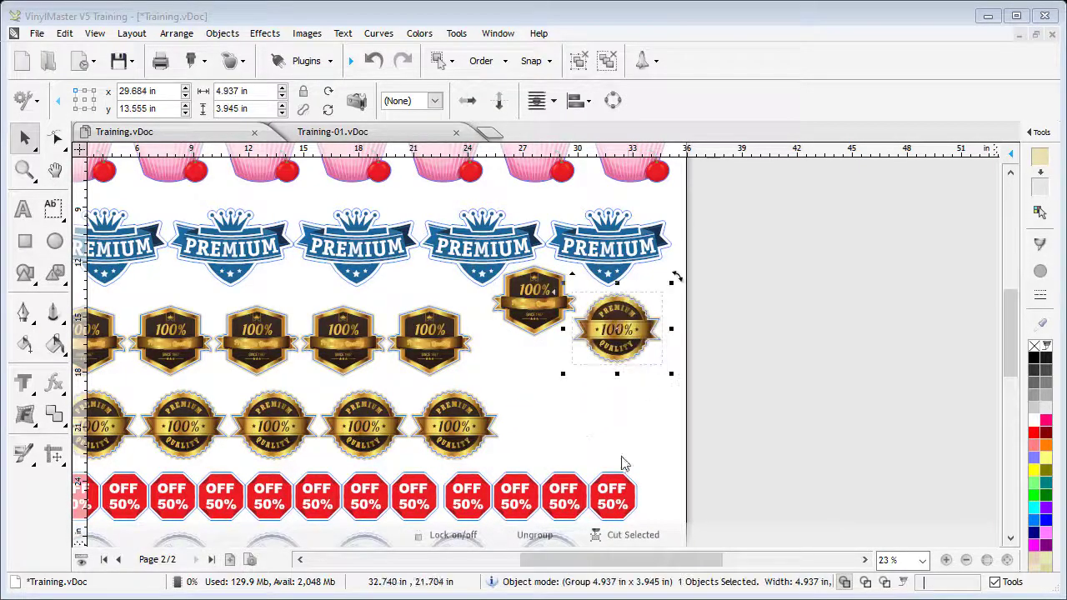
drag(611, 491, 503, 352)
click(585, 396)
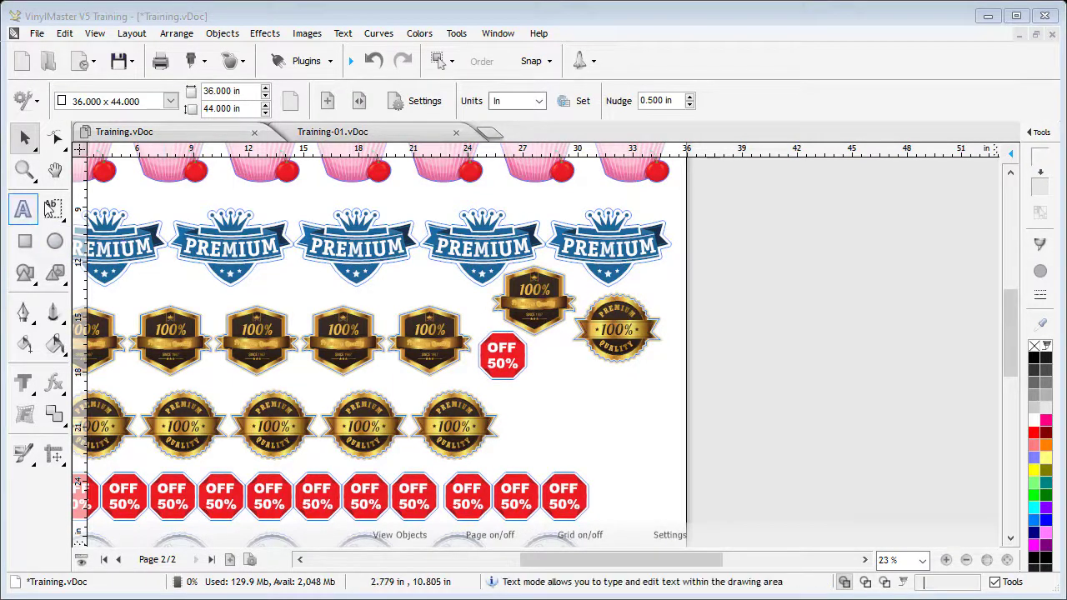
Step: Undo the badge moves, zoom out to the whole page, and open the True Nesting Module
click(375, 64)
click(375, 63)
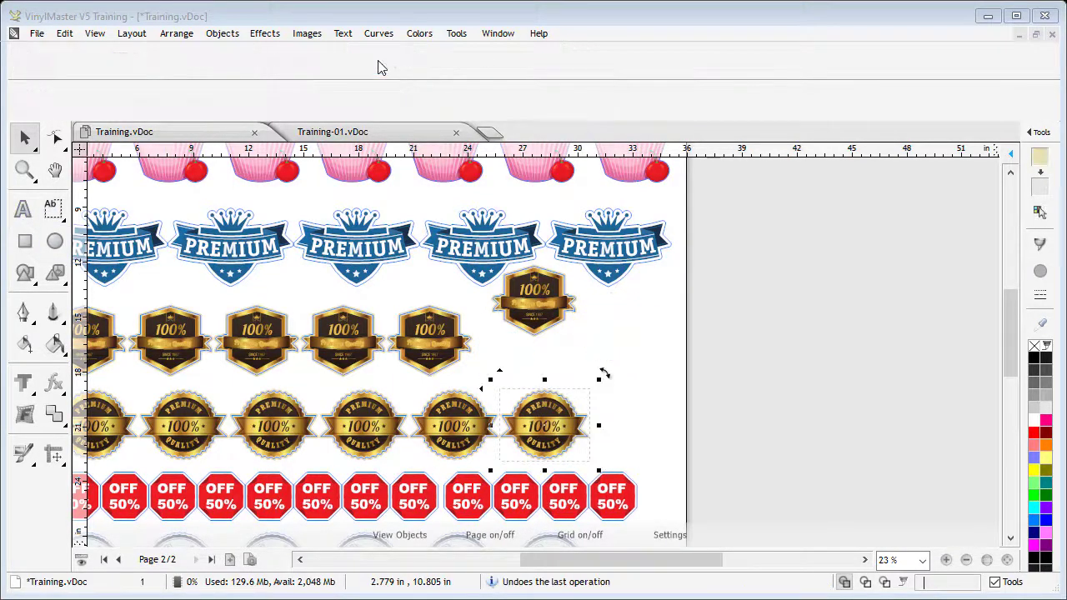
click(375, 63)
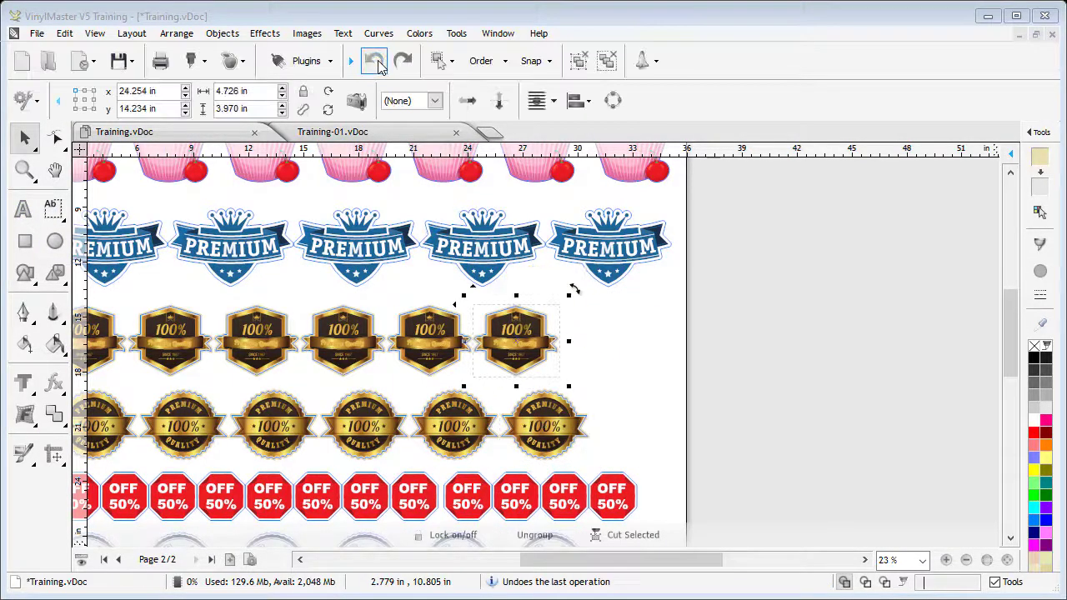
click(784, 395)
click(1007, 561)
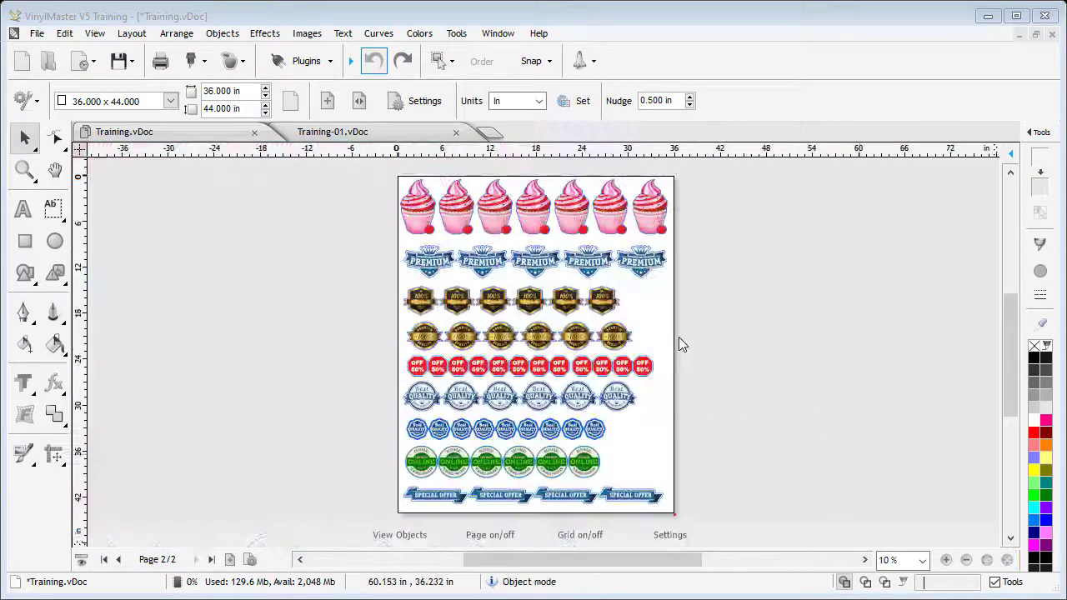
click(280, 61)
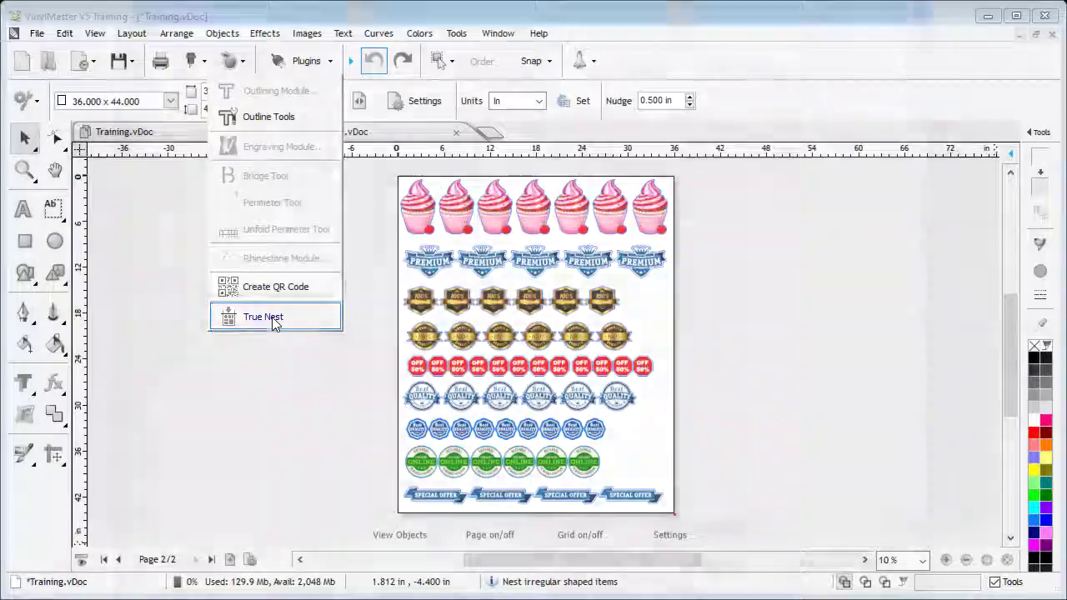
click(266, 316)
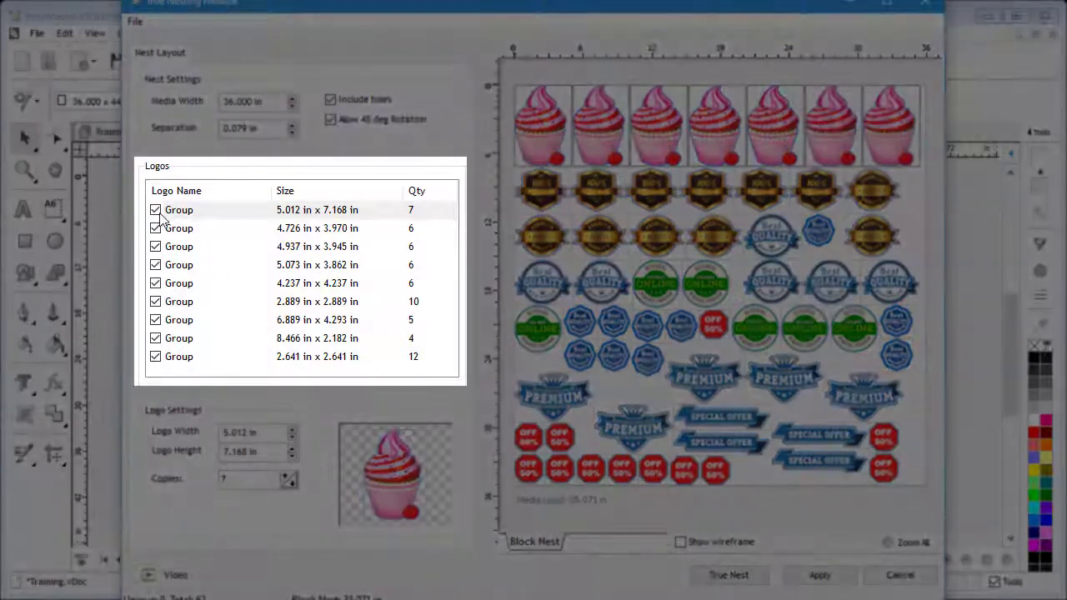
click(155, 210)
click(155, 229)
click(155, 247)
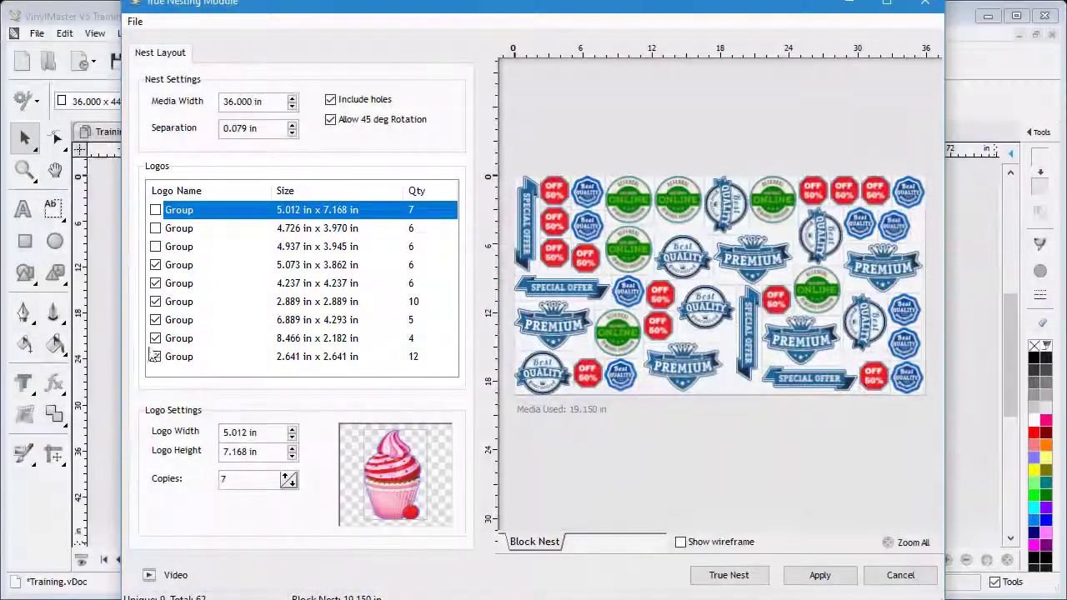
click(155, 356)
click(155, 356)
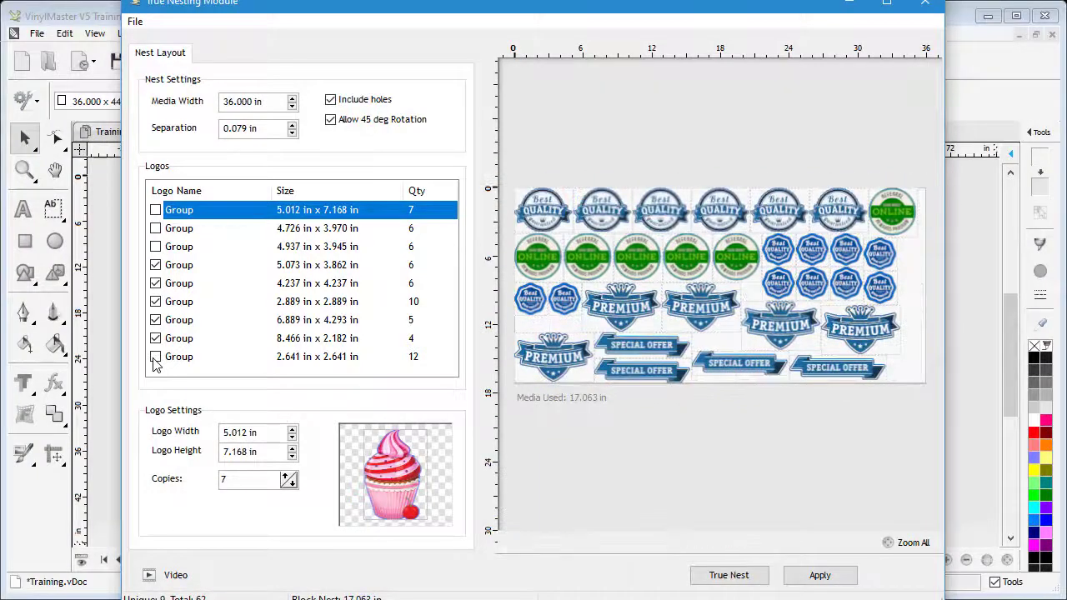
click(155, 246)
click(155, 228)
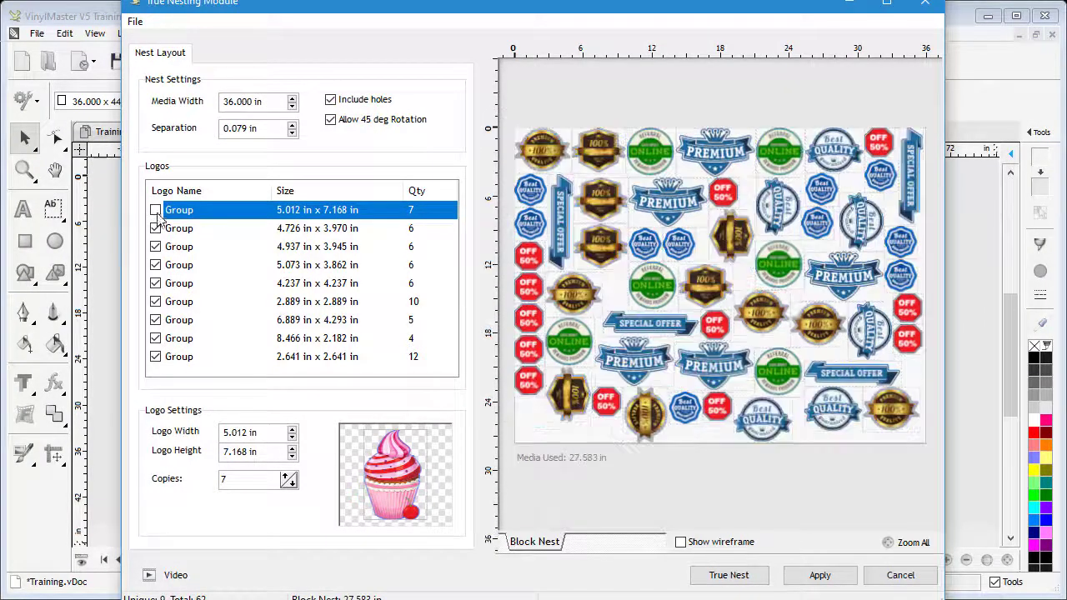
click(156, 210)
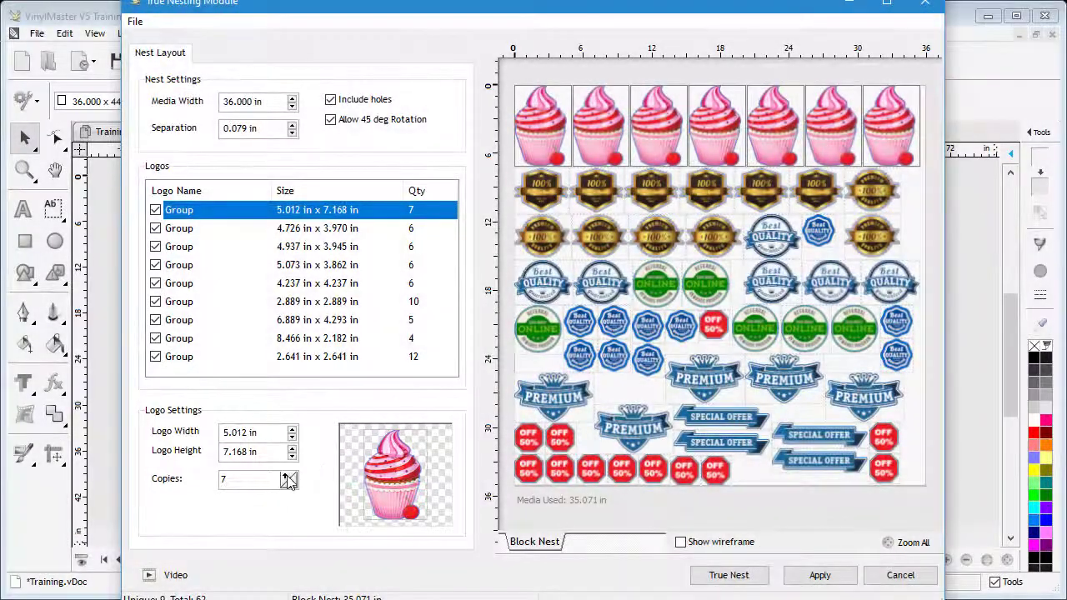
click(286, 476)
click(286, 476)
click(286, 476)
click(285, 476)
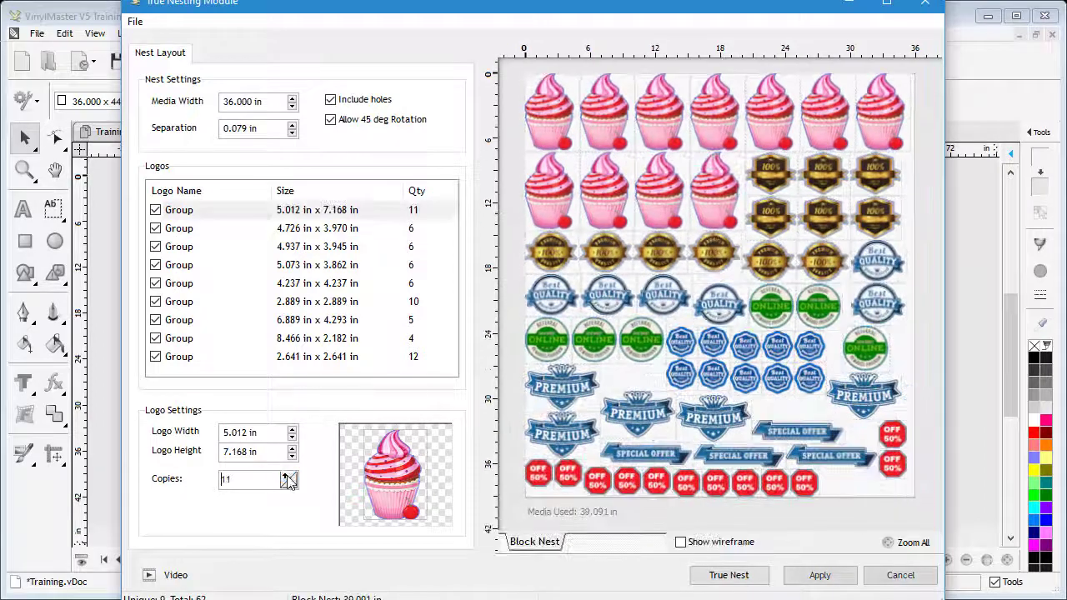
click(289, 484)
click(288, 484)
click(288, 484)
click(289, 483)
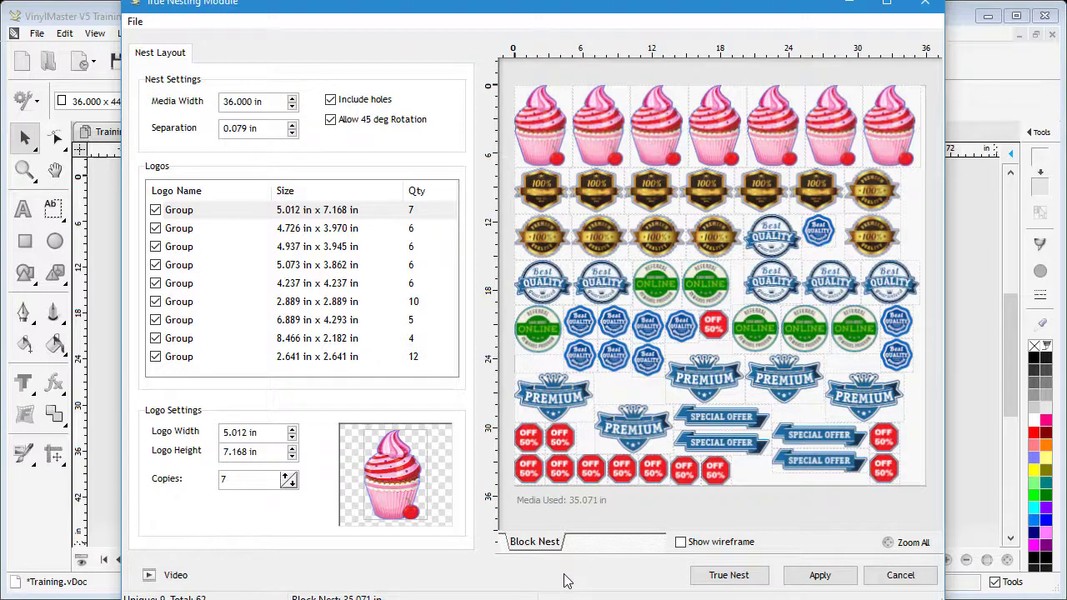
click(680, 542)
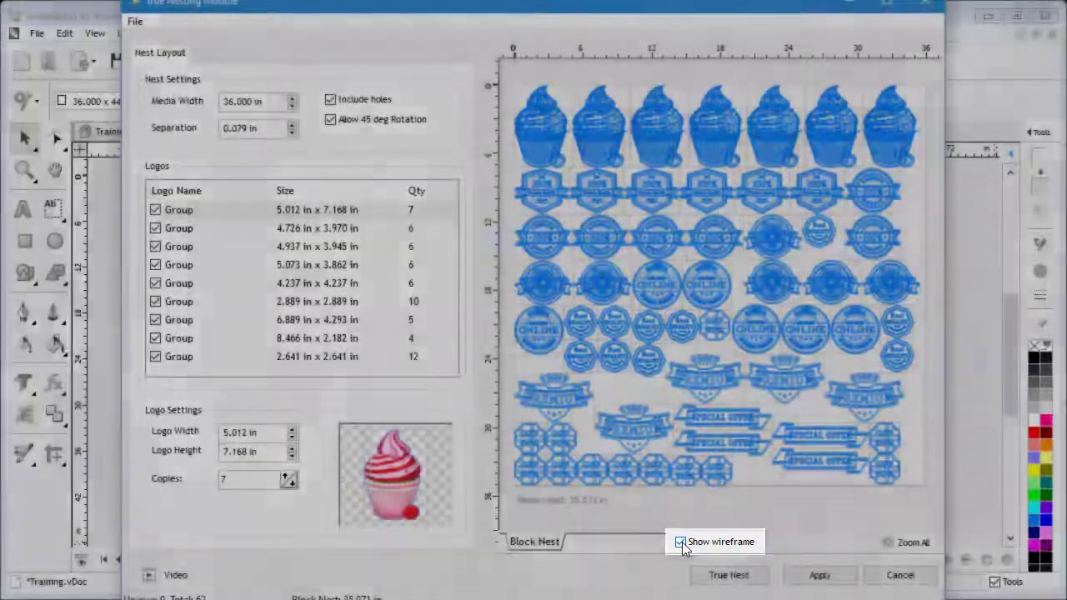
click(680, 542)
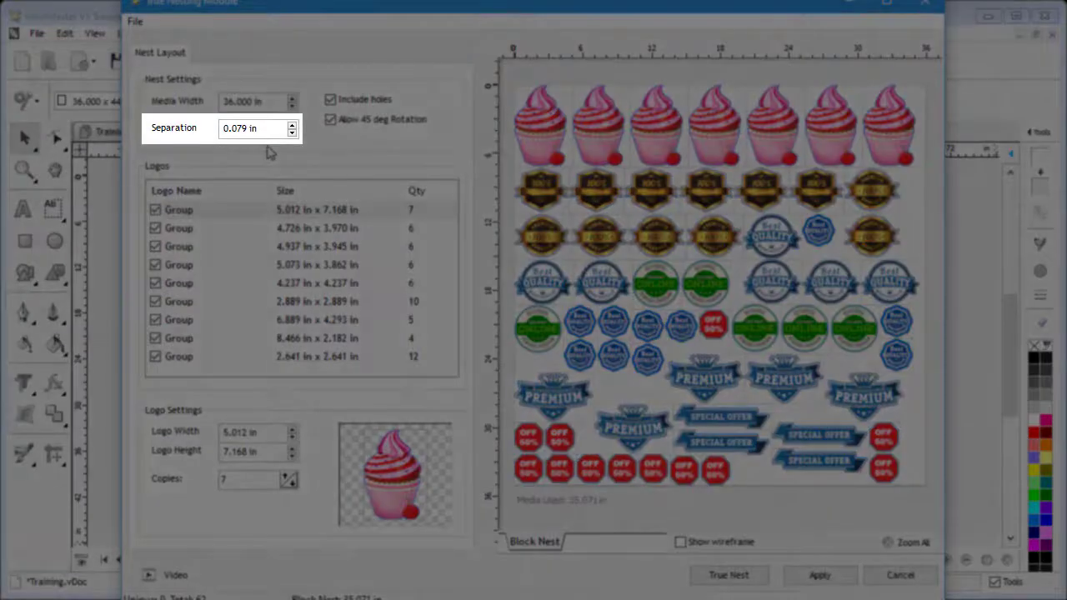
click(259, 127)
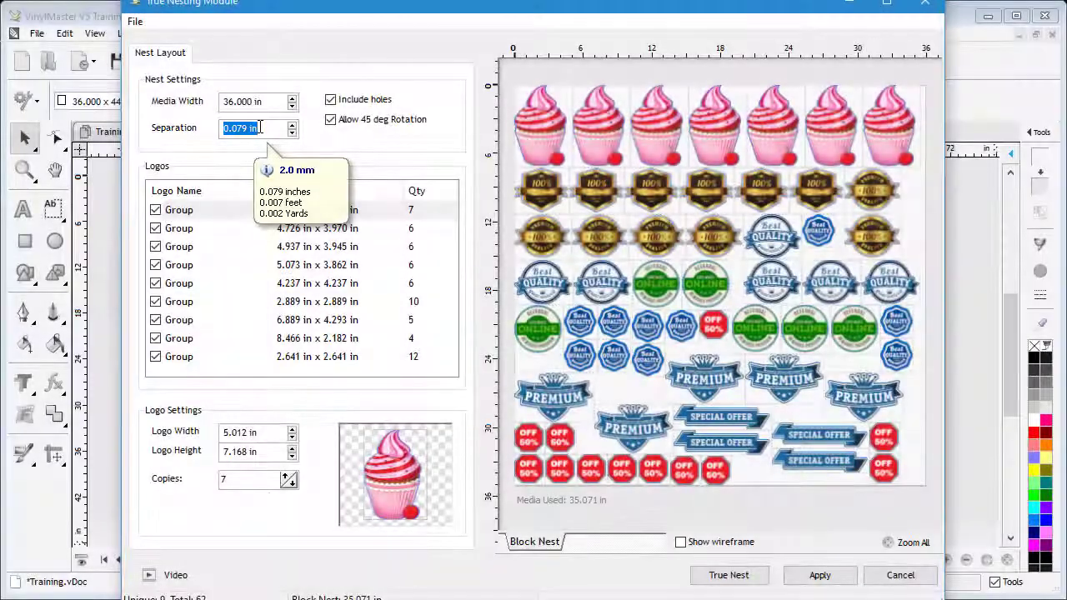
text(0.5)
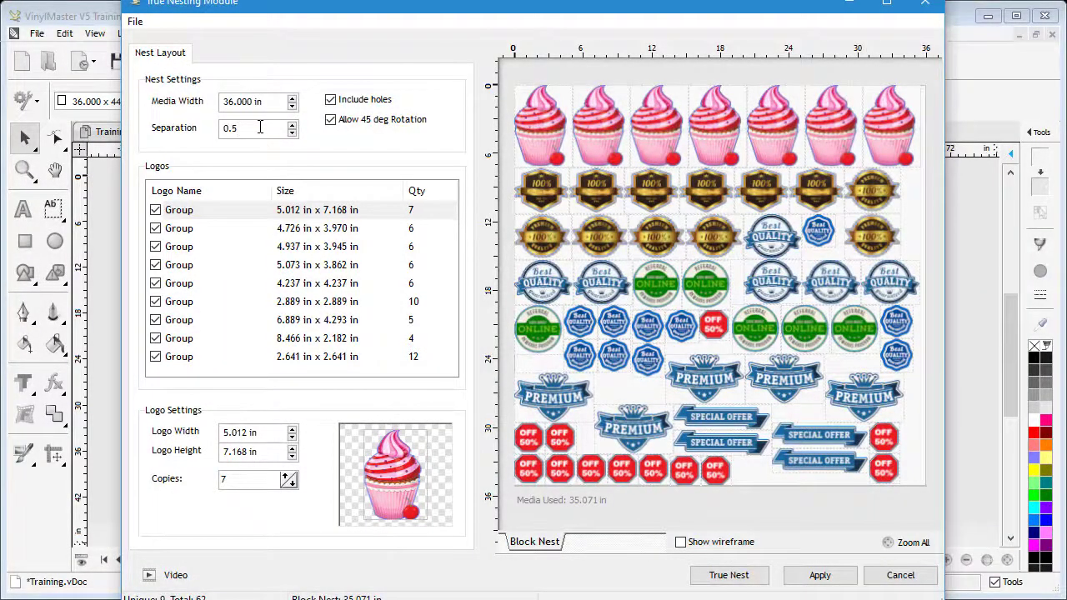
key(Return)
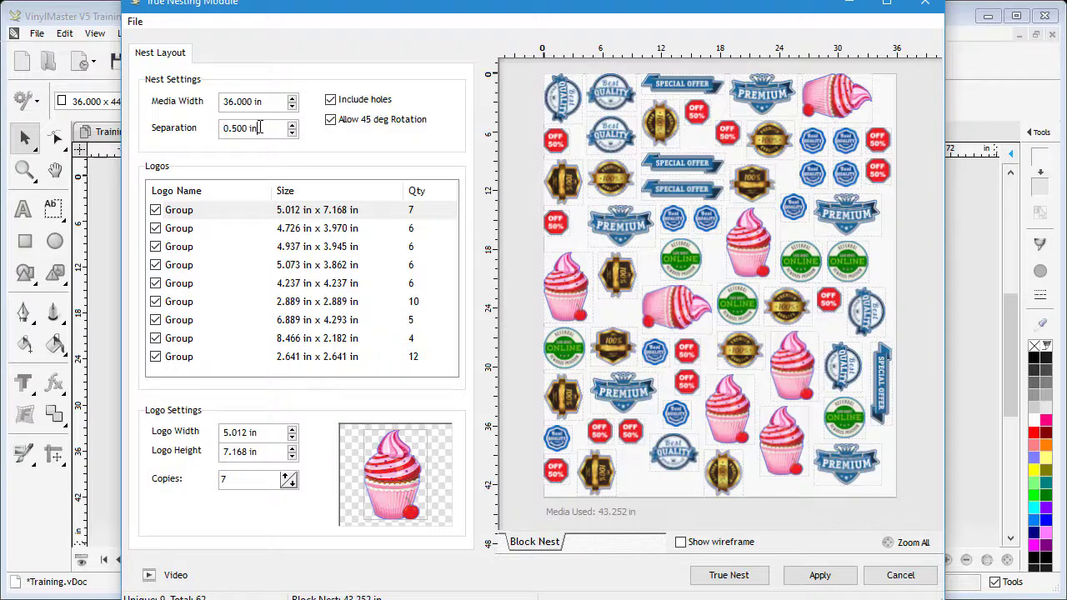
drag(260, 127, 219, 130)
text(0.079)
key(Return)
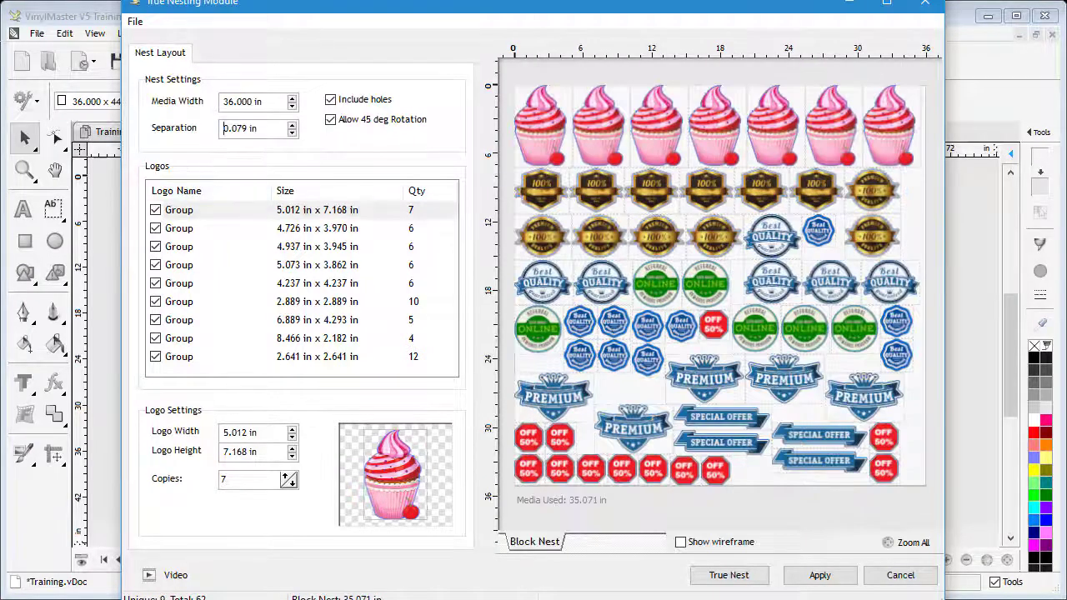
Step: True-nest all logos, improve then stop, and apply the 36.000 x 30.472 in nest page
click(728, 577)
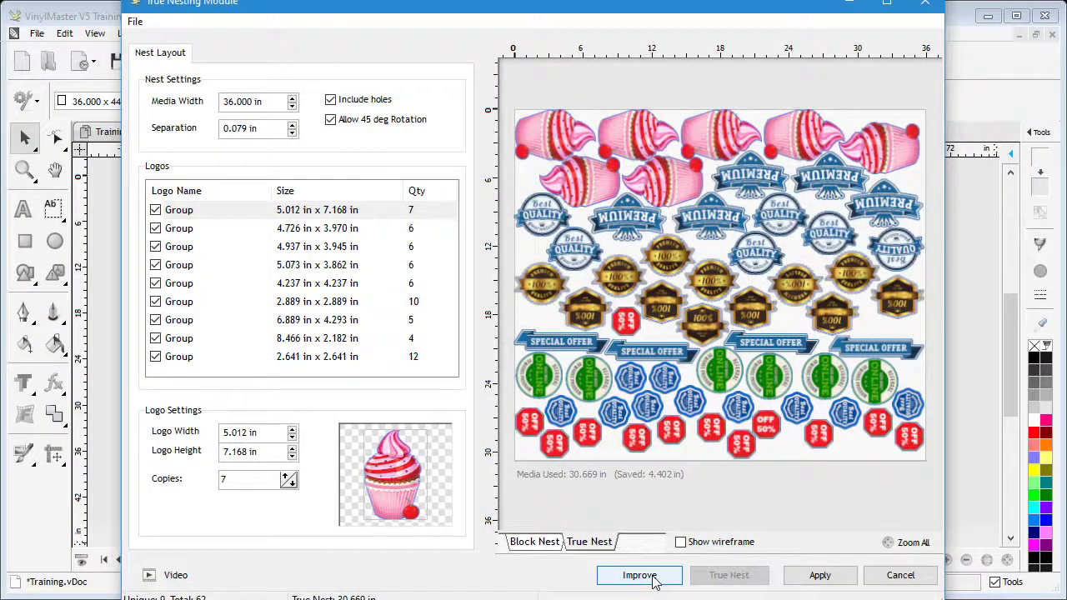
click(651, 577)
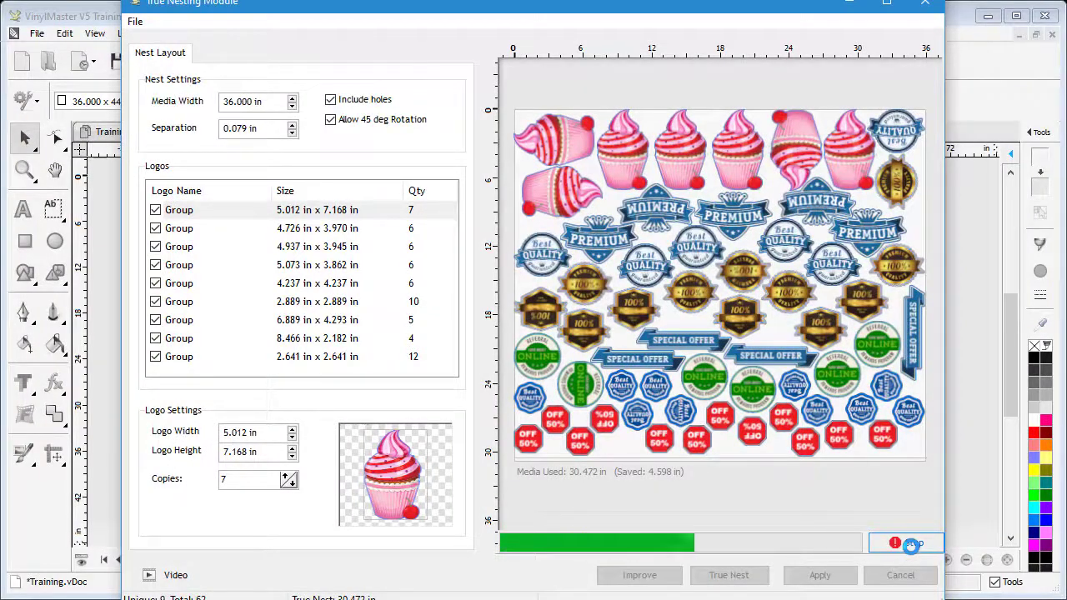
click(910, 545)
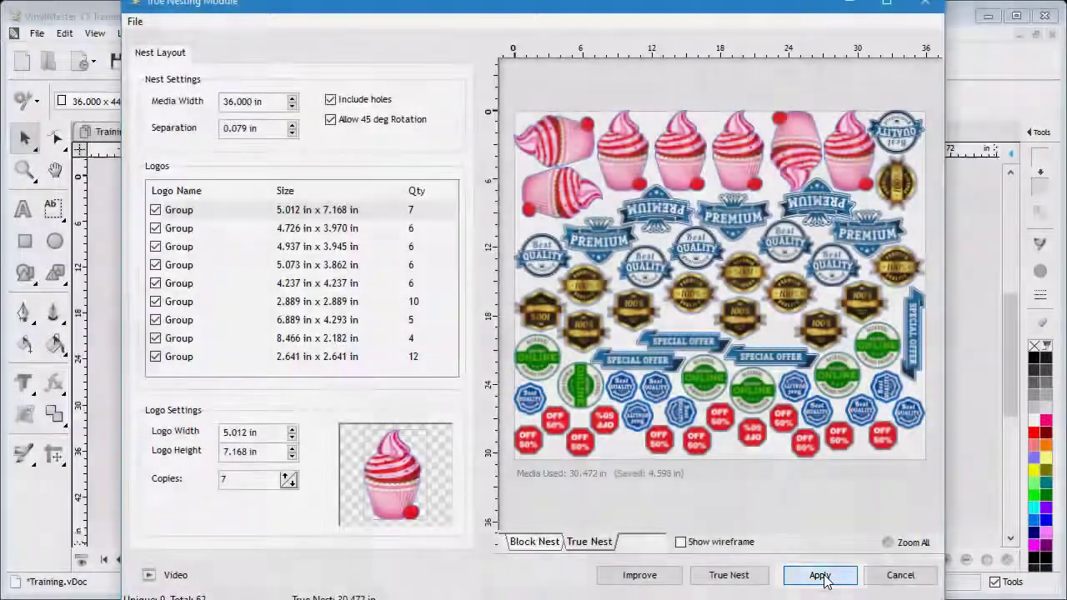
click(820, 576)
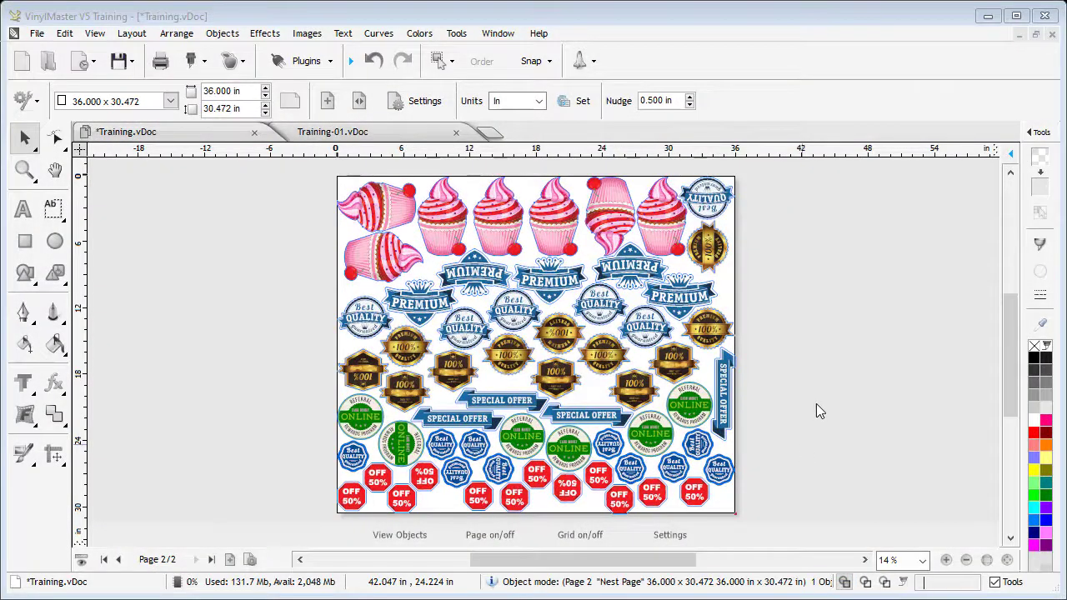
Step: Switch to Training-01.vDoc and open True Nest for the 8 and arrows
click(409, 130)
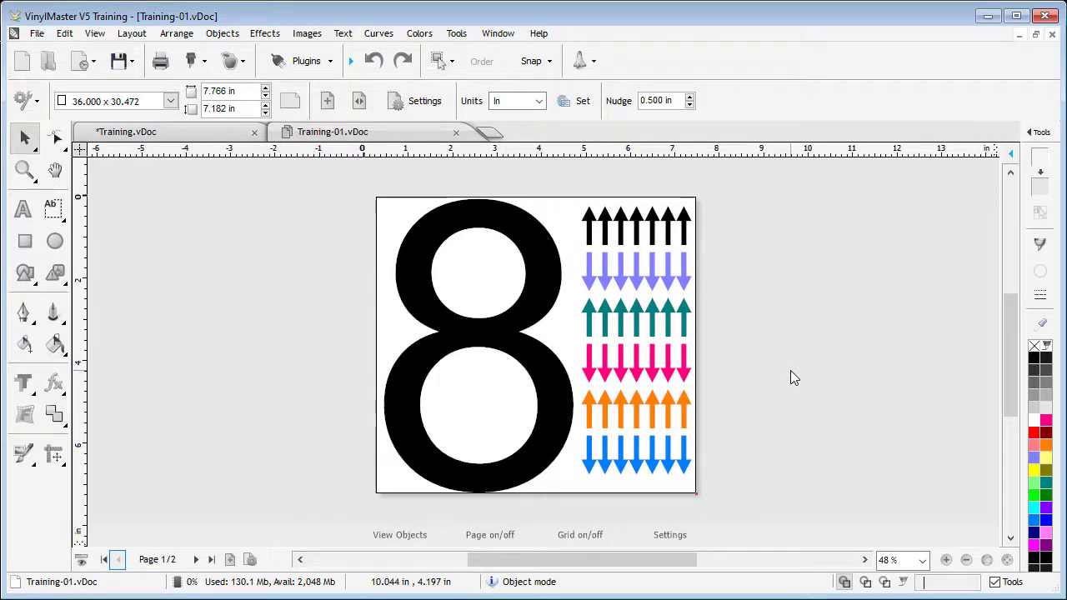
click(301, 61)
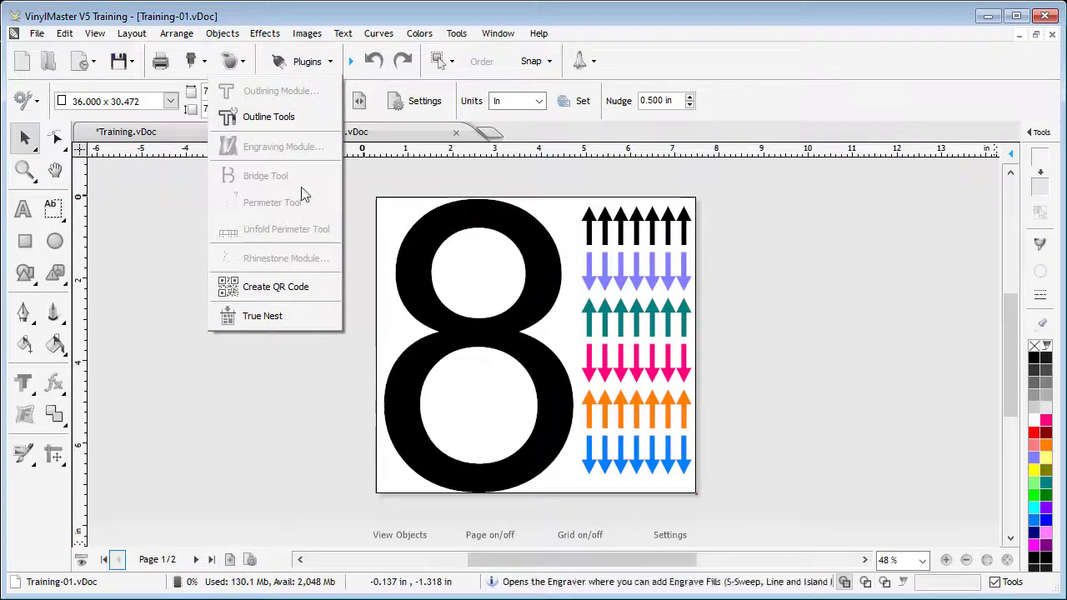
click(280, 315)
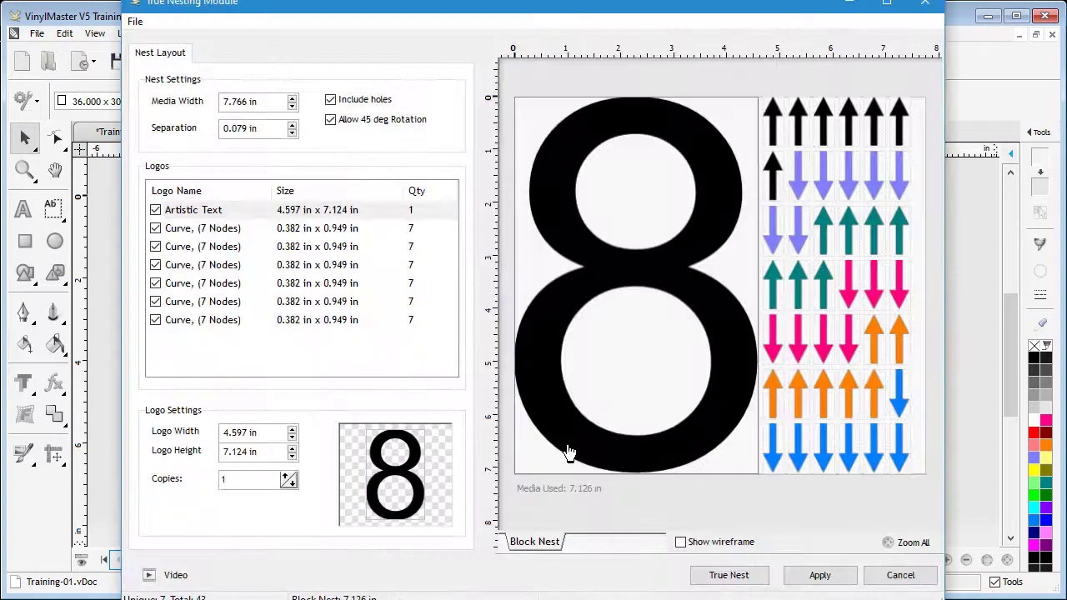
Step: Compare true nests without and with Include holes, then apply the arrows nested inside the 8's holes
click(722, 581)
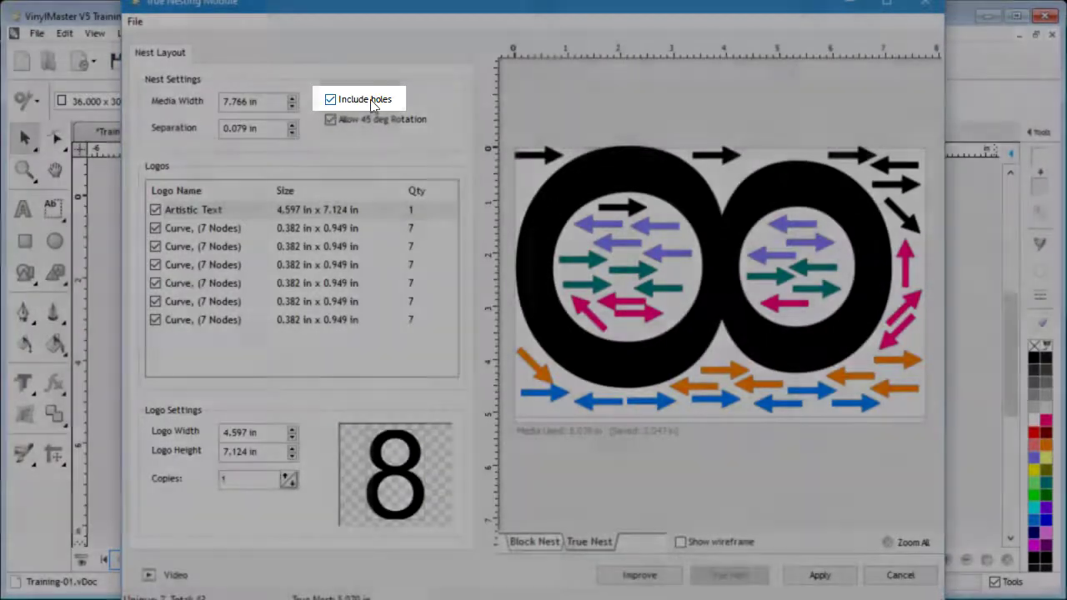
click(330, 100)
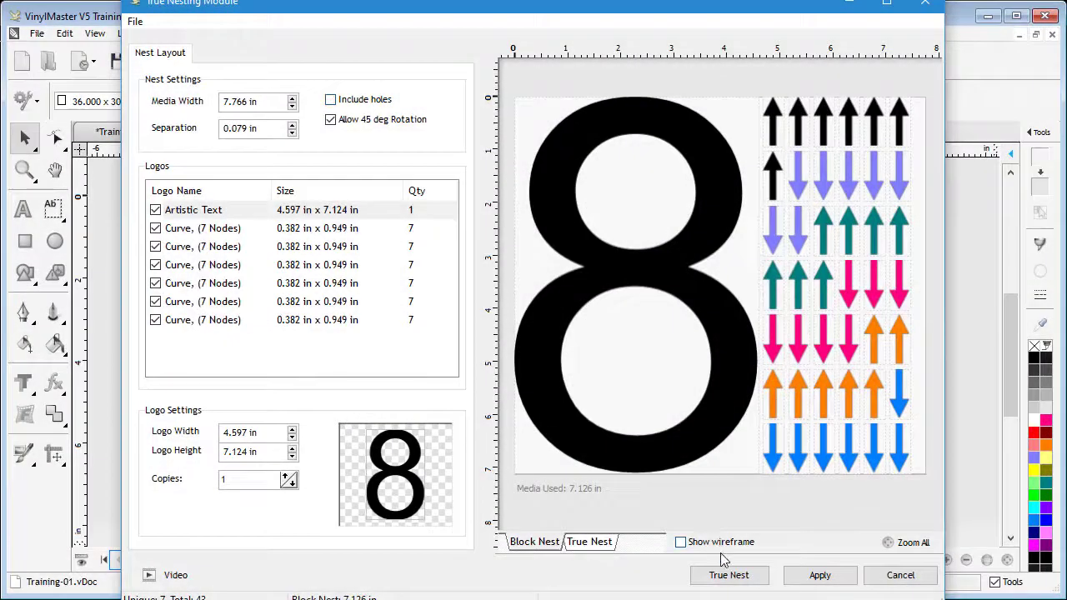
click(722, 575)
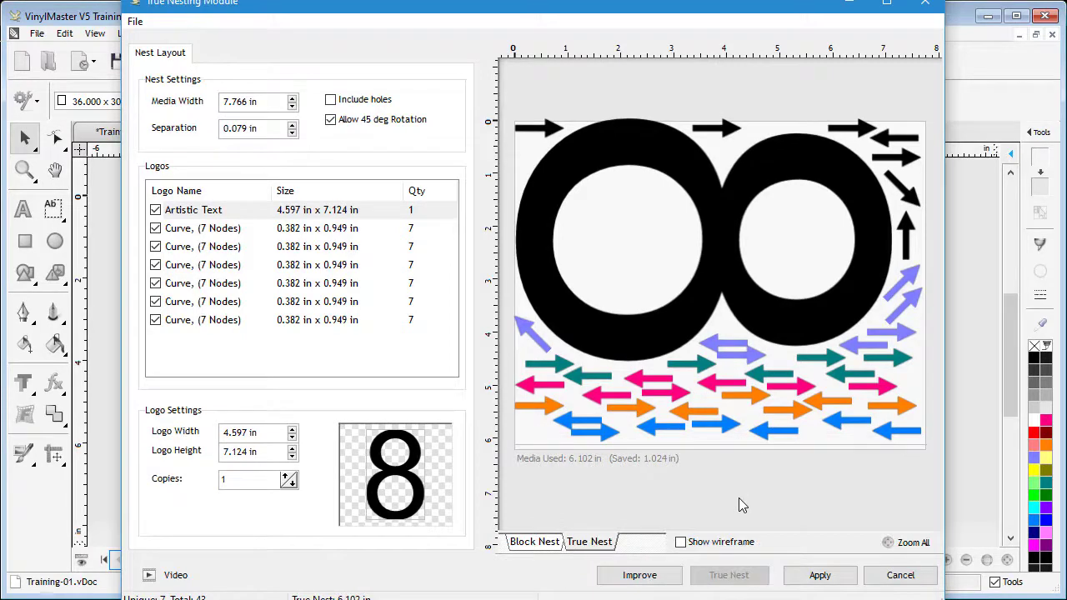
click(349, 101)
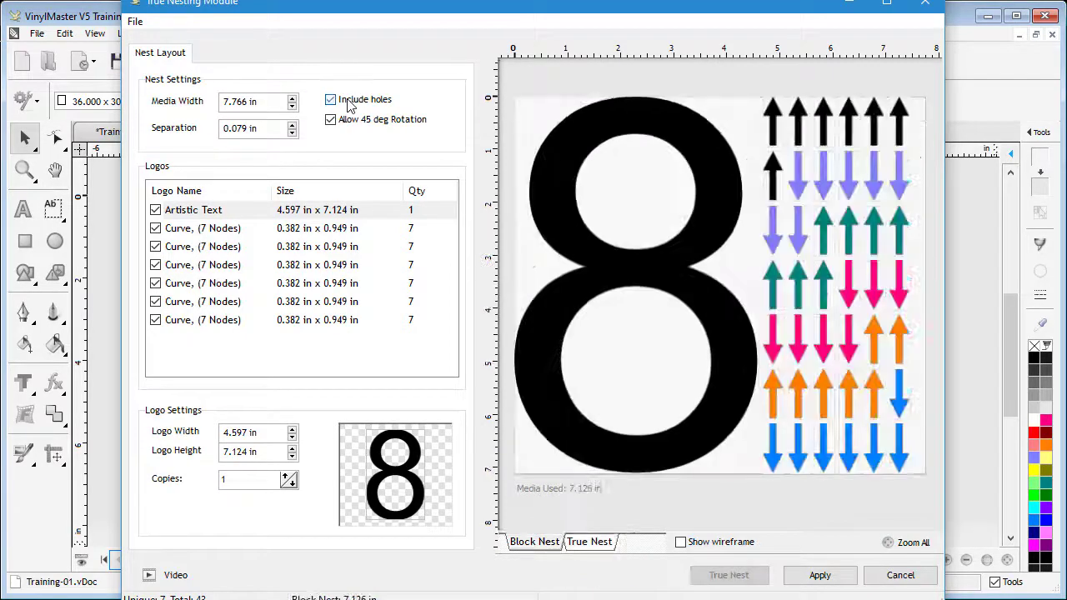
click(737, 577)
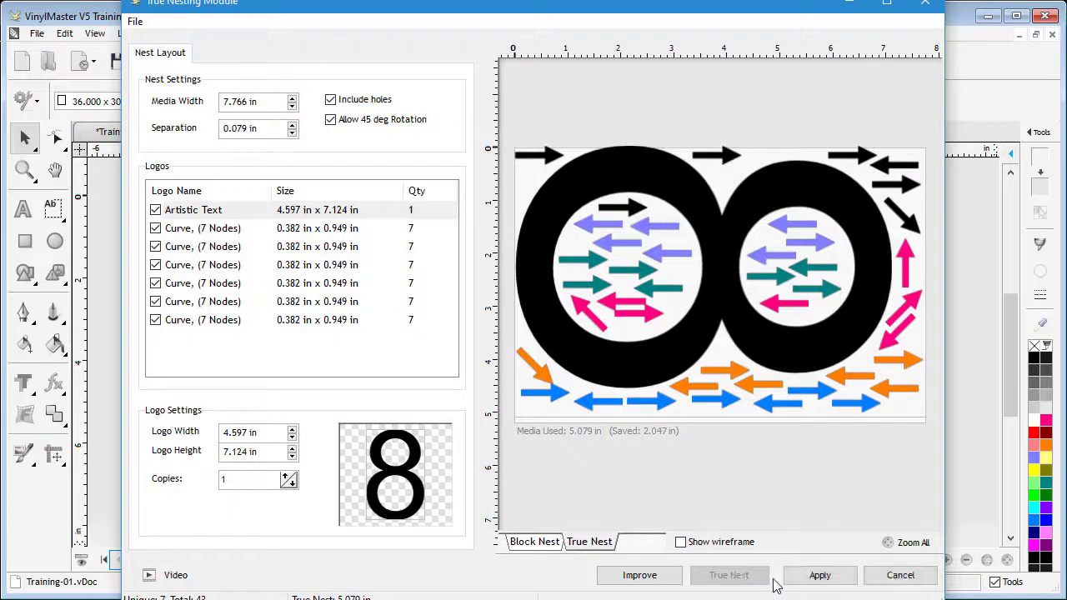
click(817, 577)
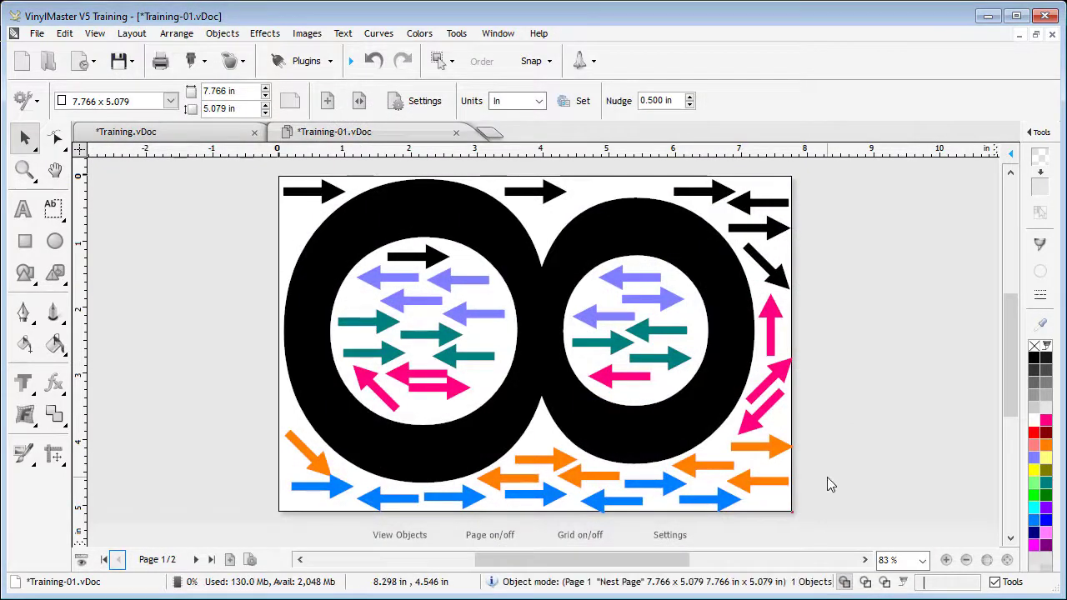
Step: On page 2, move the cupcake image off the page and back to its top left
click(195, 559)
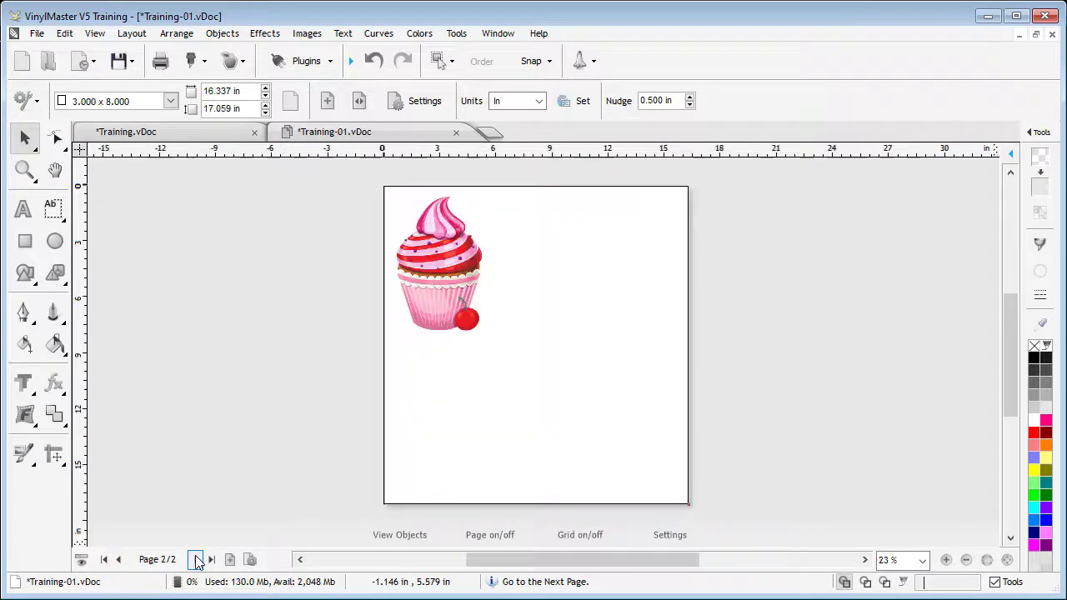
click(421, 307)
drag(455, 275, 817, 332)
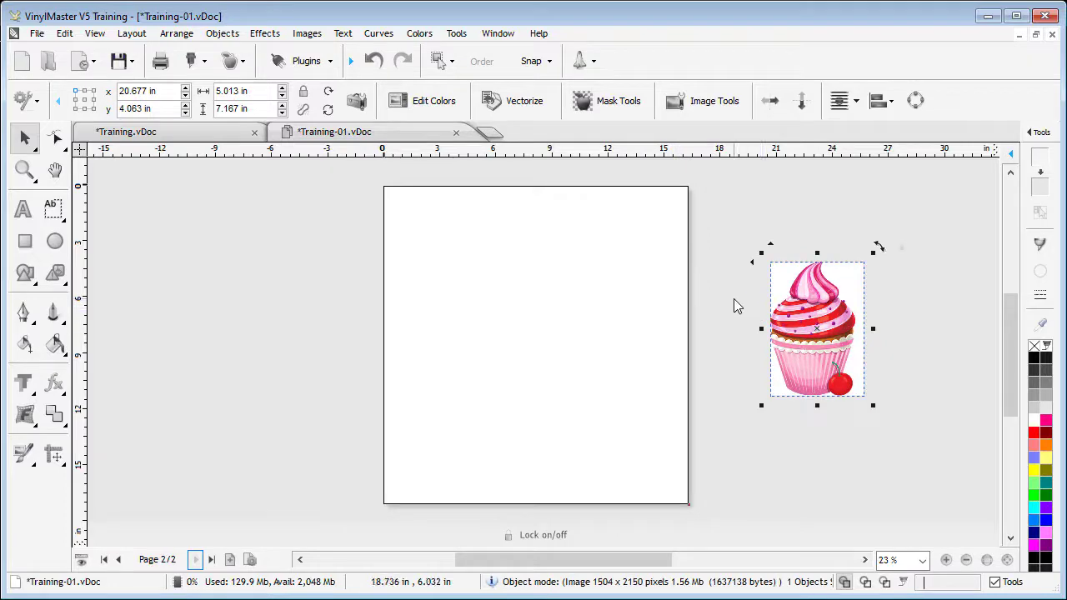
click(866, 432)
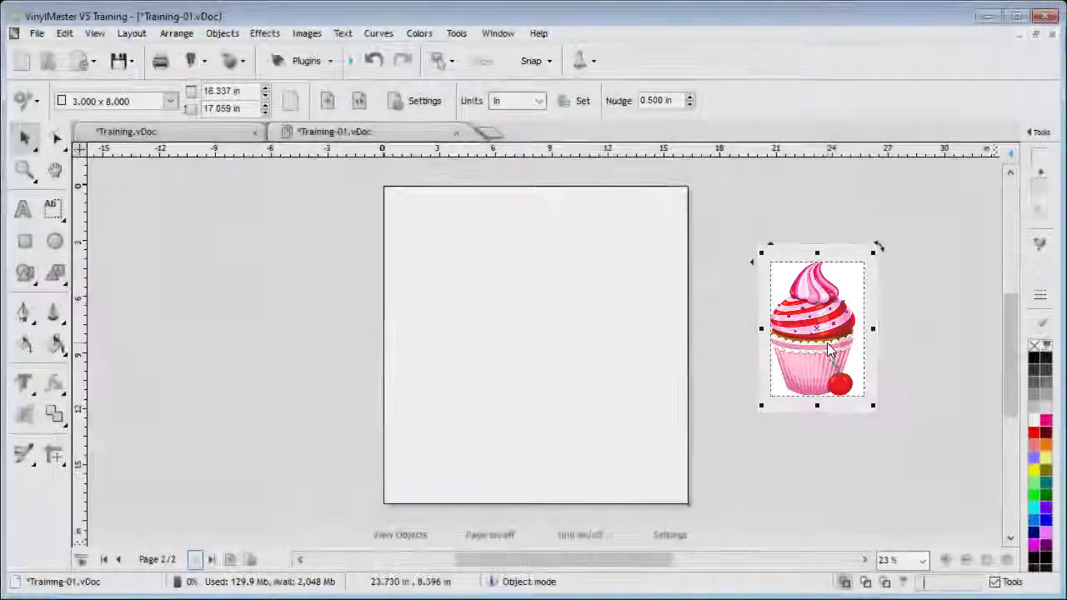
drag(820, 341, 454, 280)
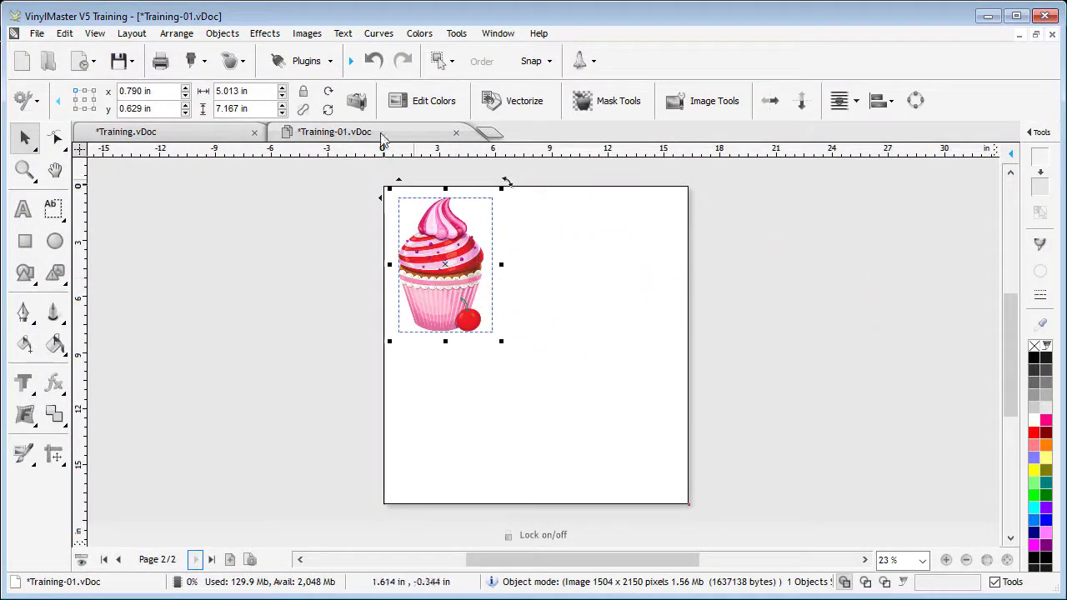
Step: Trial a True Nest of 6 cupcake copies, then cancel without keeping the result
click(305, 61)
click(245, 312)
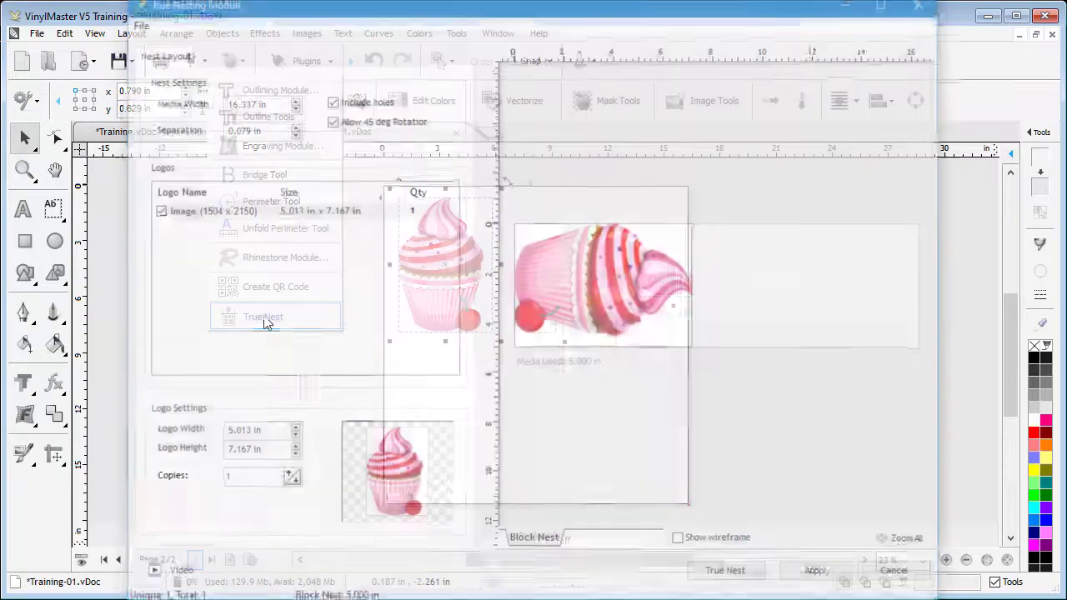
click(288, 477)
click(287, 477)
click(287, 476)
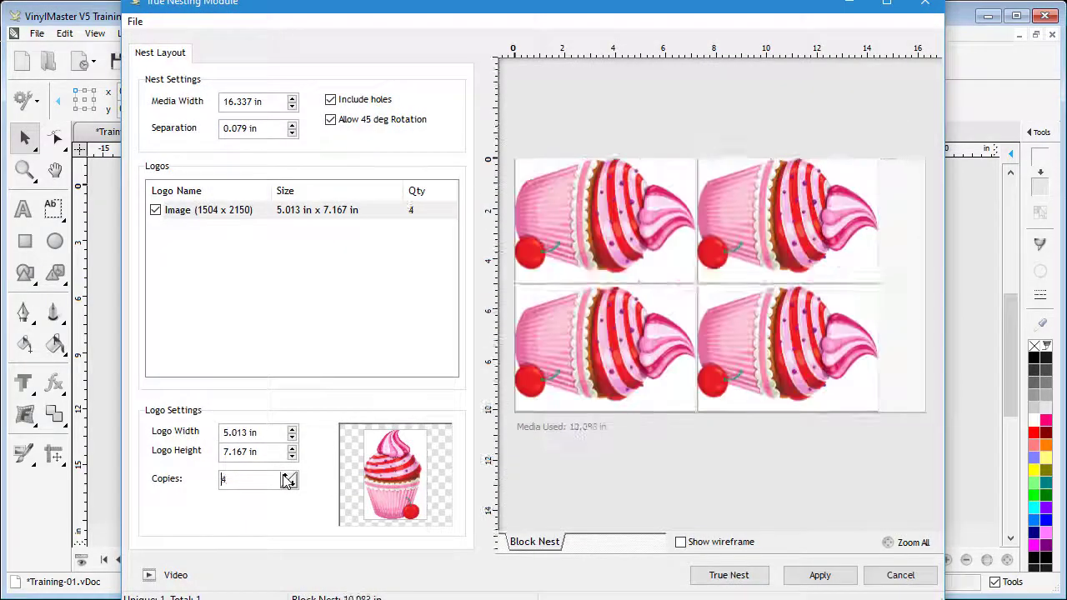
click(288, 477)
click(287, 477)
click(709, 578)
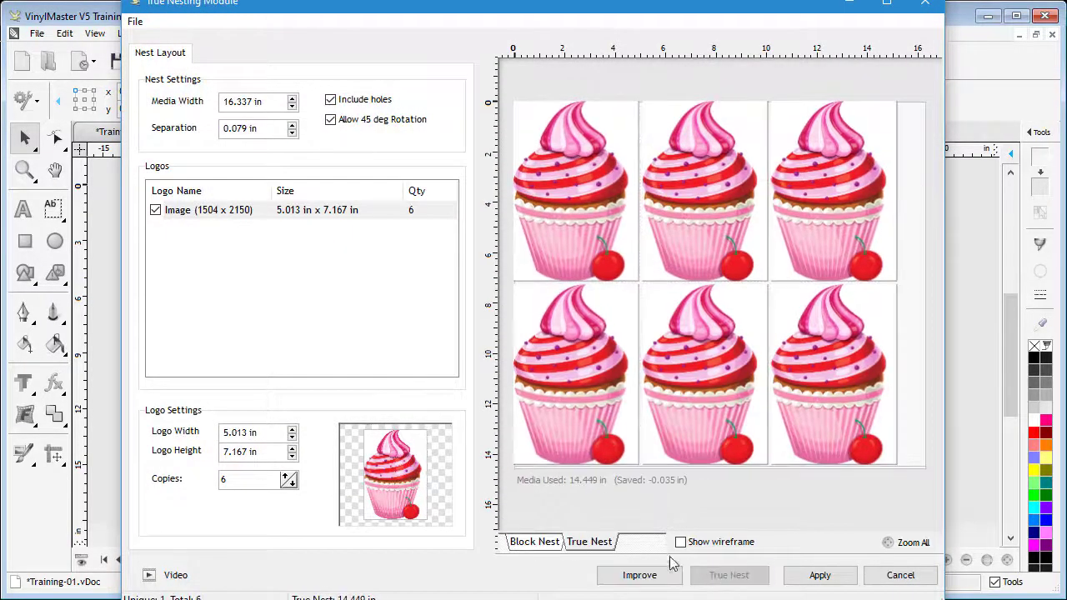
click(585, 546)
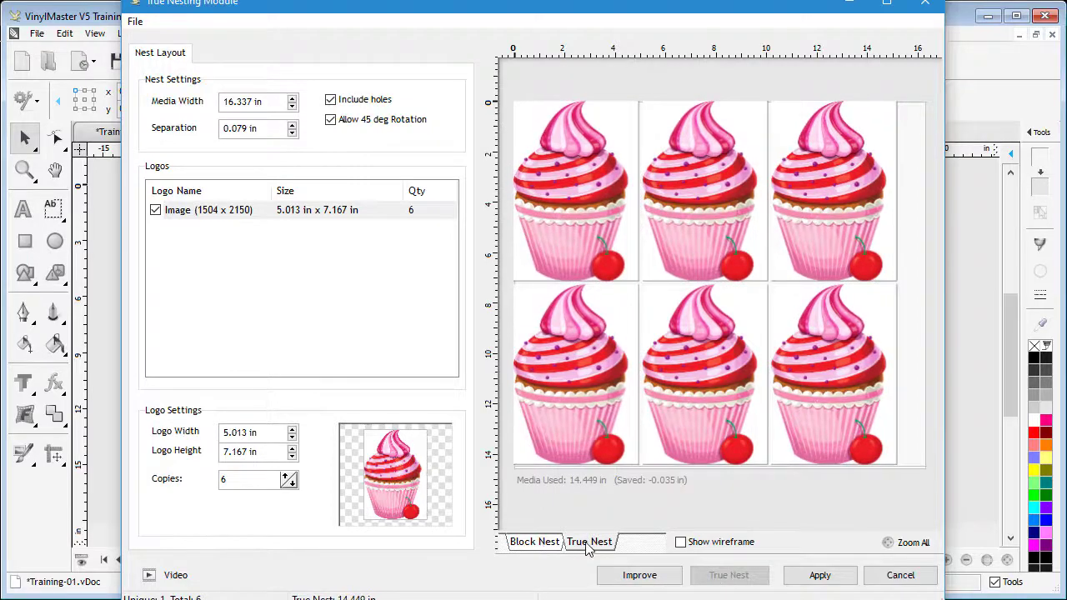
click(855, 575)
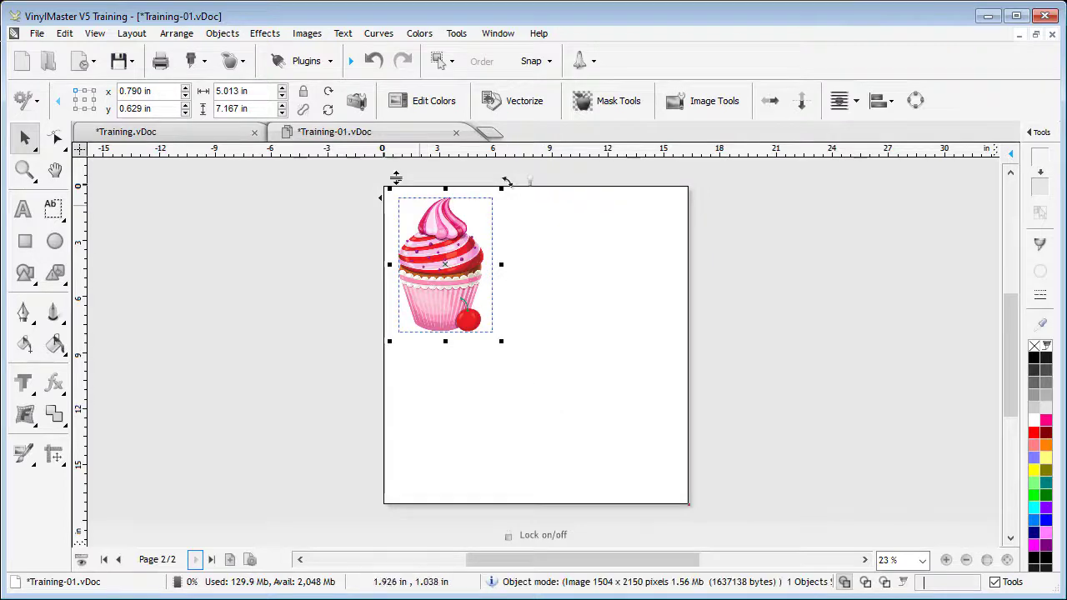
Step: Trace the cupcake's cut contour without hole contours and add a clipping path to the image
click(237, 62)
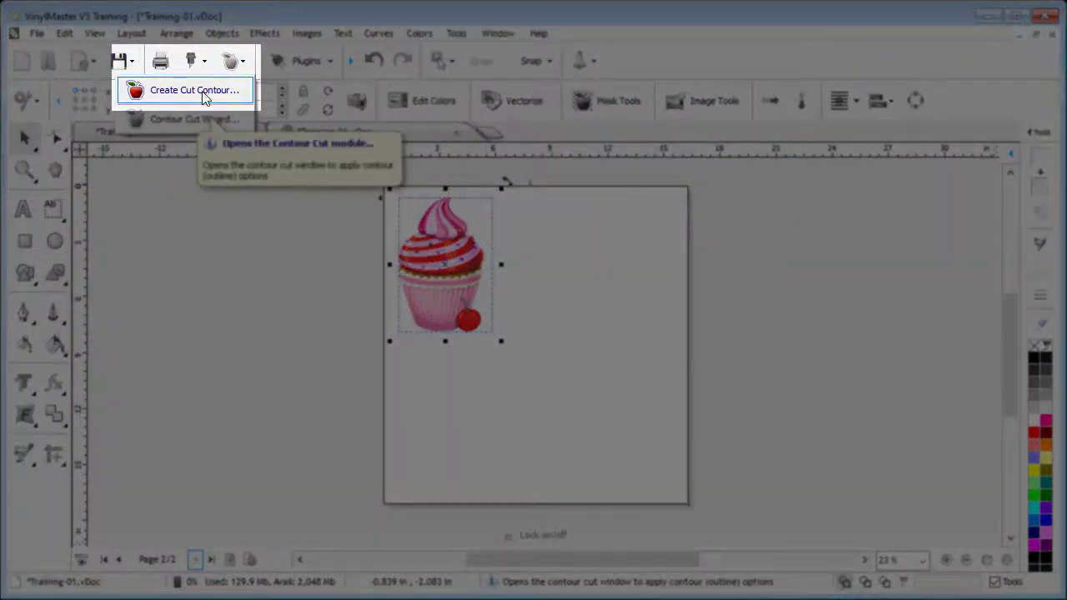
click(200, 91)
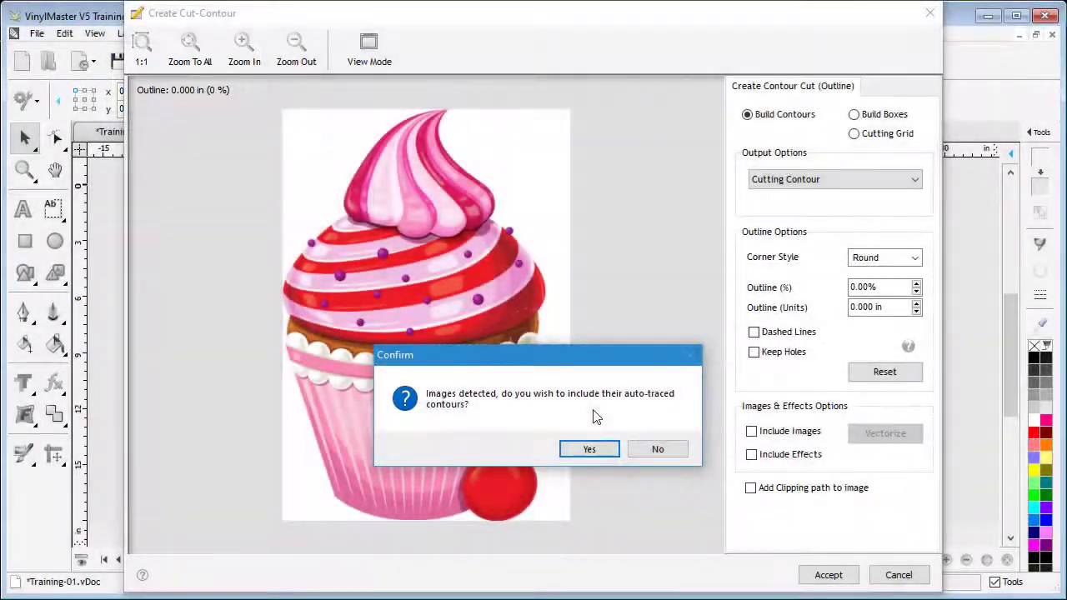
click(597, 454)
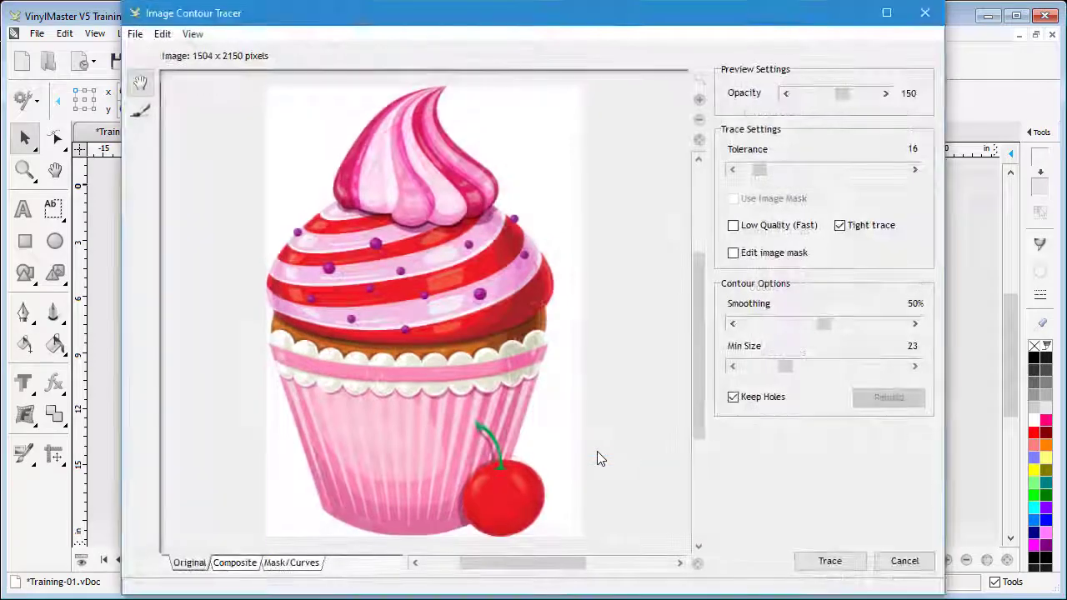
click(834, 560)
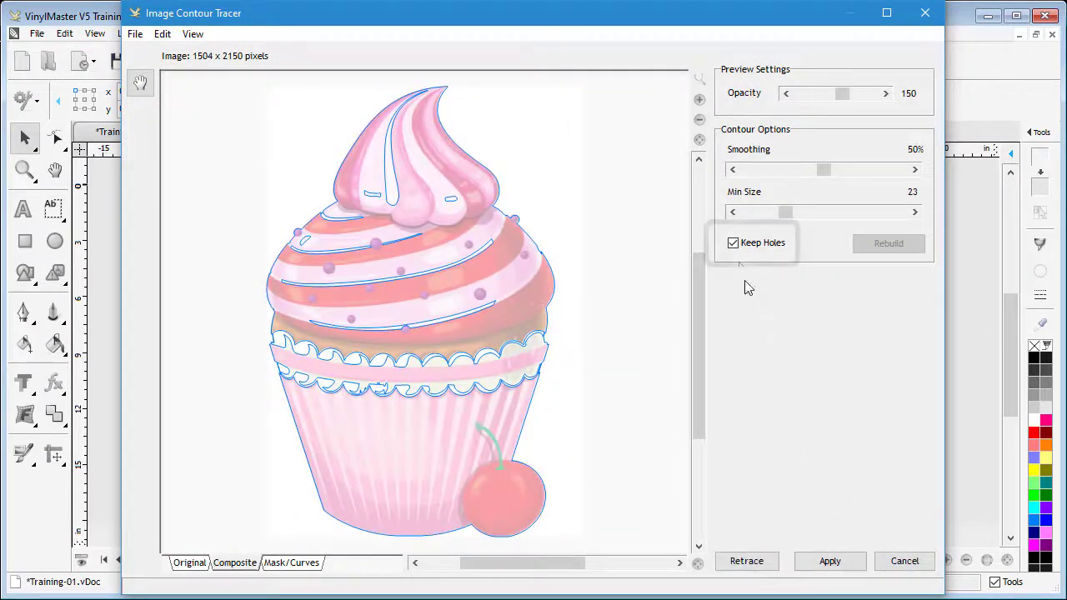
click(733, 242)
click(828, 557)
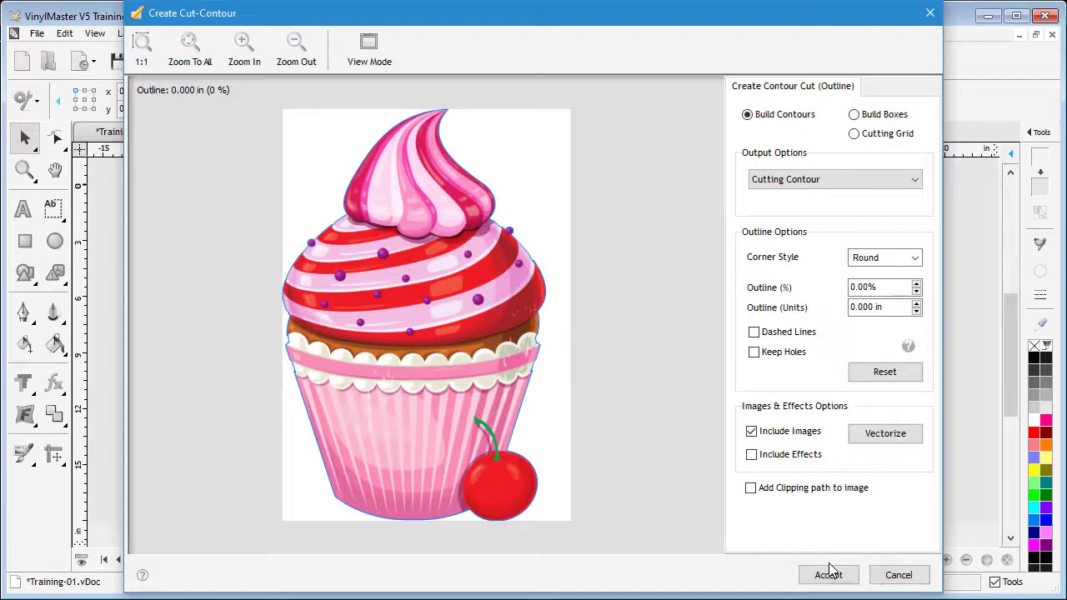
click(751, 487)
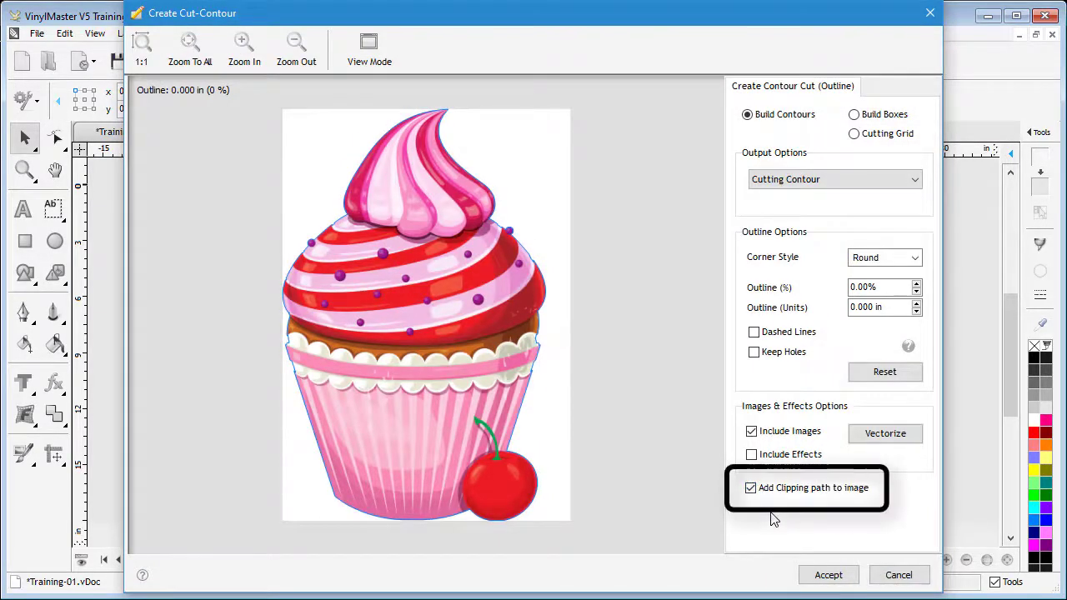
click(829, 574)
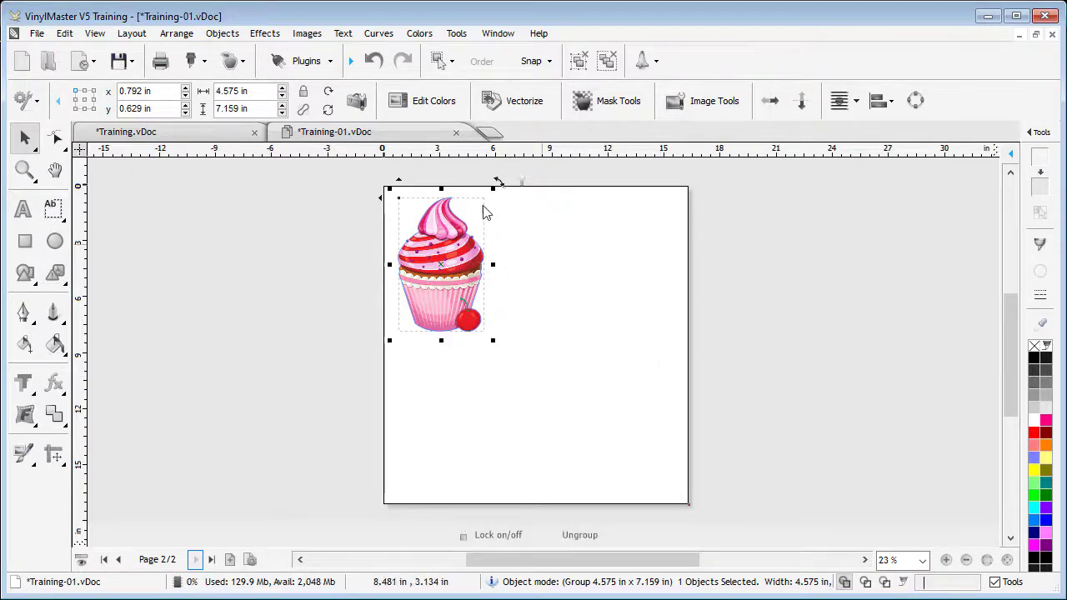
Step: True-nest 6 copies of the clipped cupcake, improve then stop, and apply to new page 3
click(305, 60)
click(265, 316)
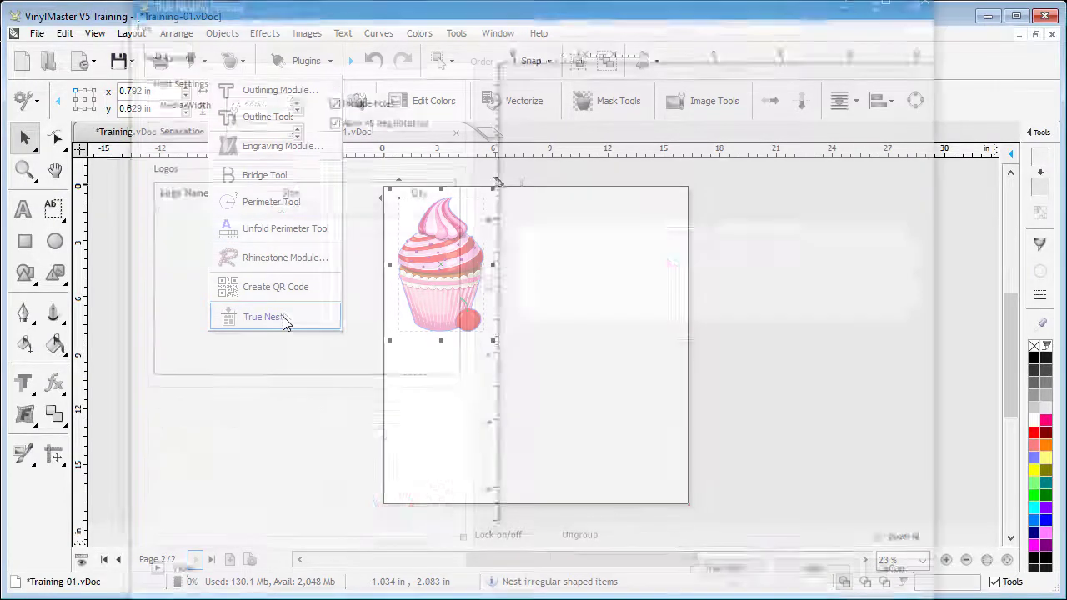
click(286, 477)
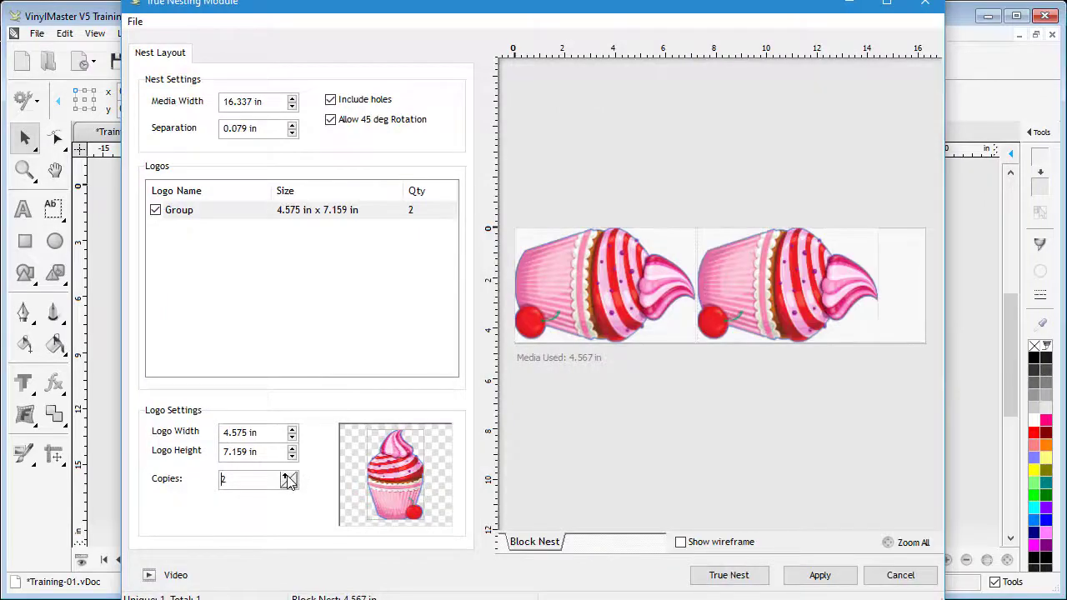
click(287, 476)
click(287, 477)
click(286, 477)
click(287, 476)
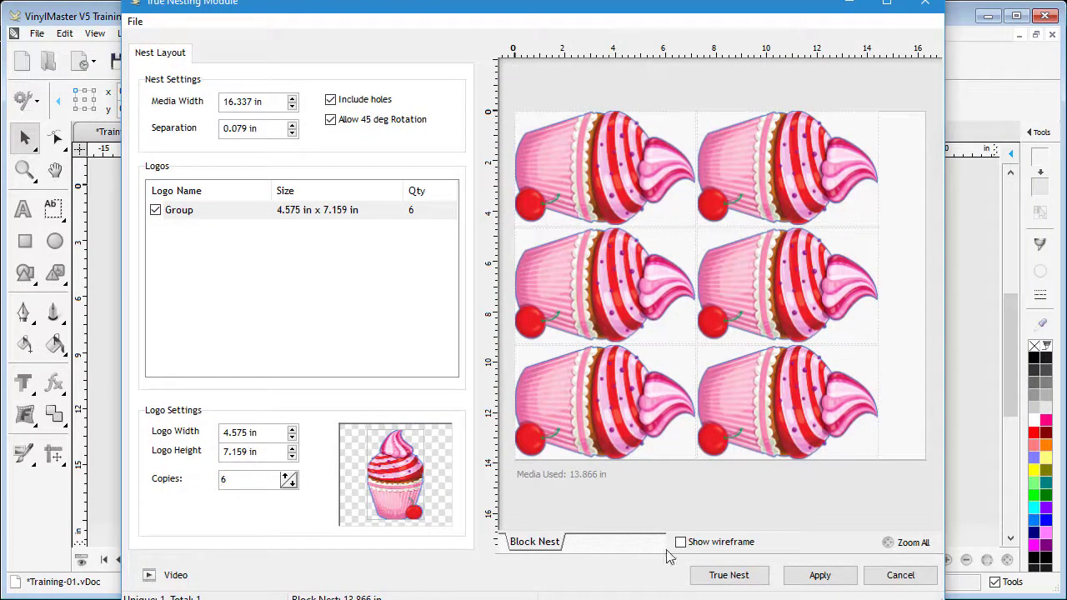
click(728, 575)
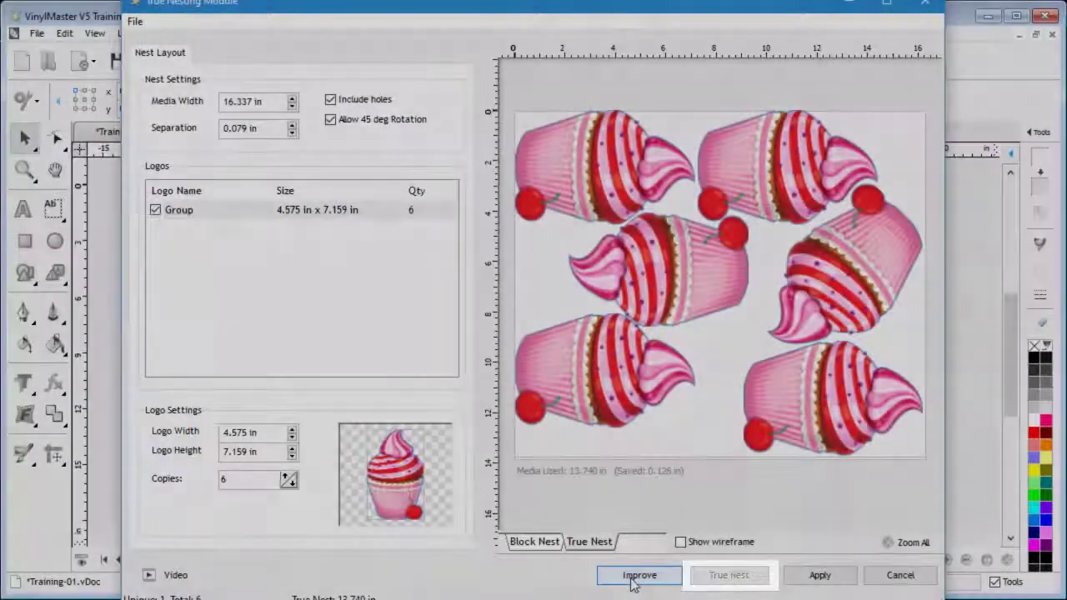
click(639, 575)
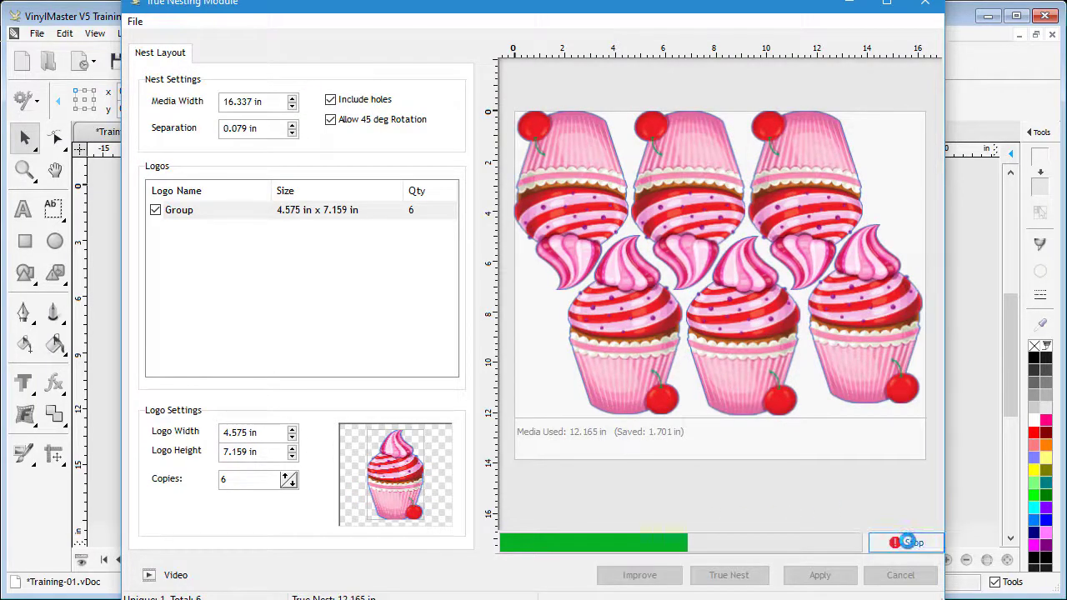
click(907, 542)
click(820, 575)
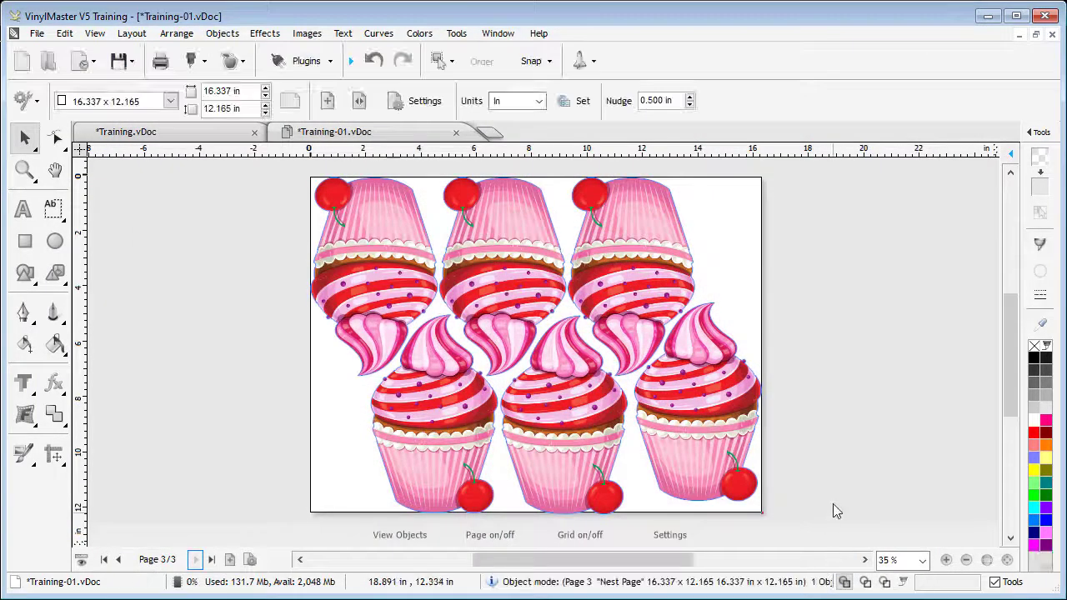